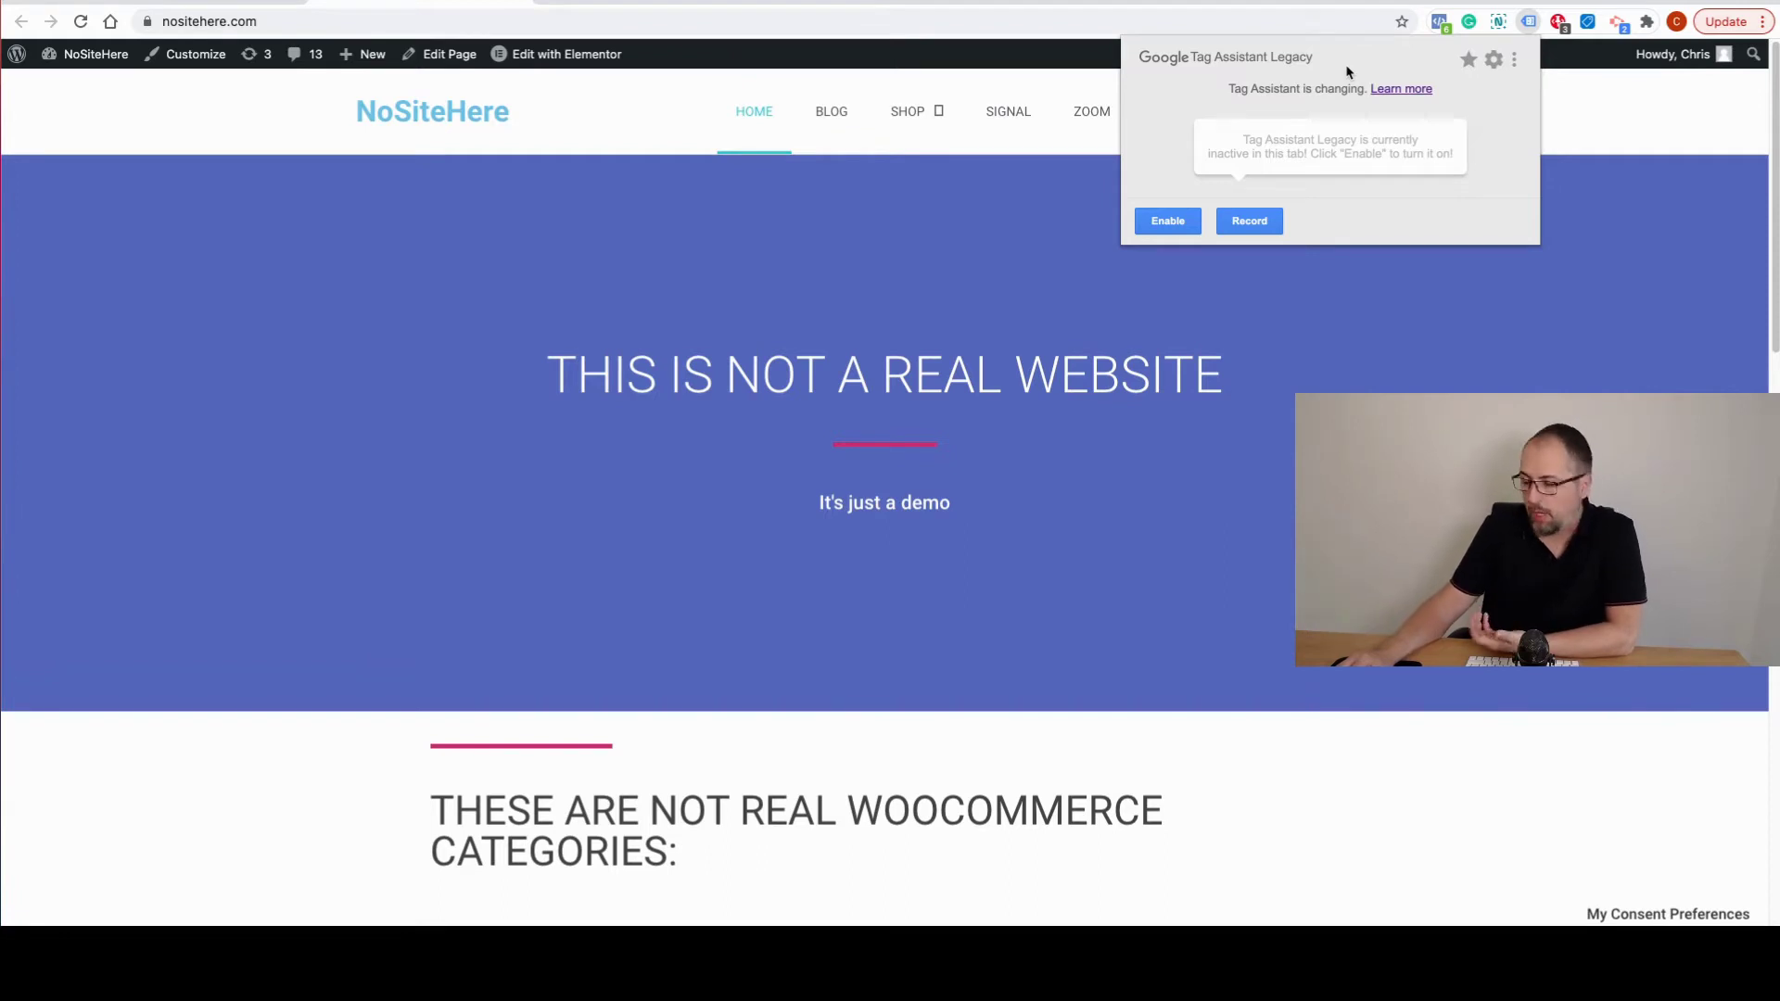
Step: Dismiss the Tag Assistant Legacy popup and view the new Tag Assistant page at tagassistant.google.com
{"action": "left_click", "coordinate": [732, 507]}
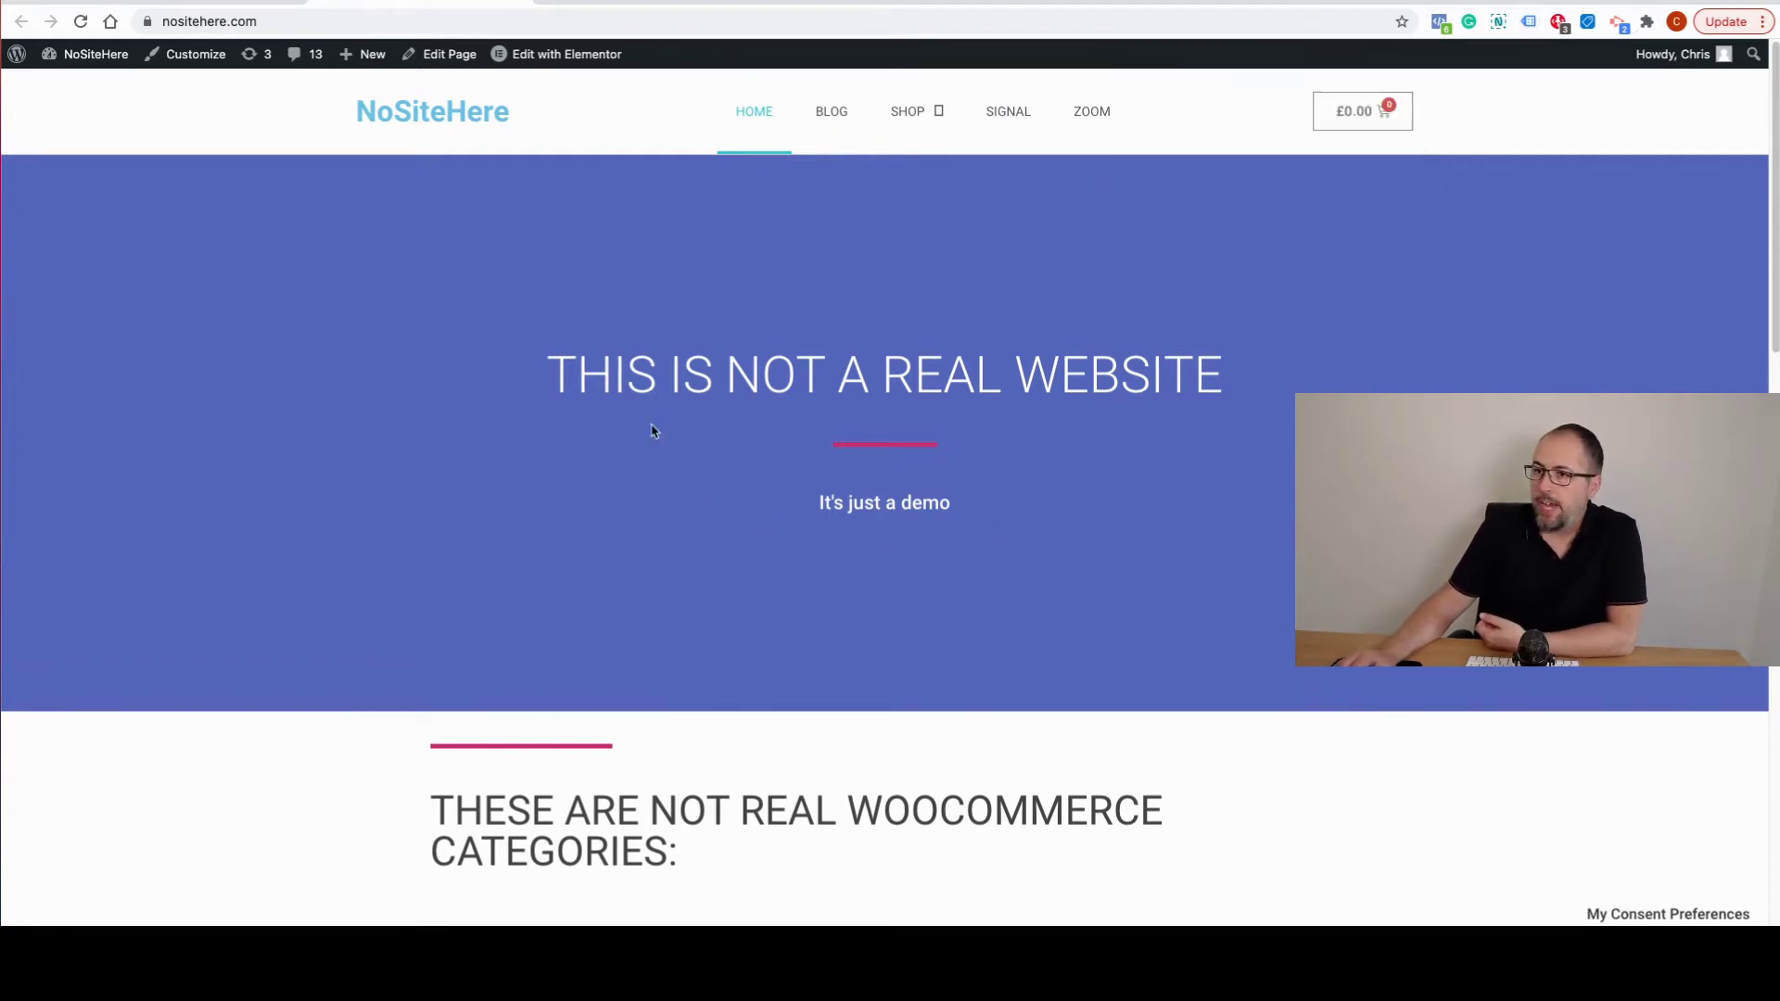
{"action": "left_click", "coordinate": [200, 2]}
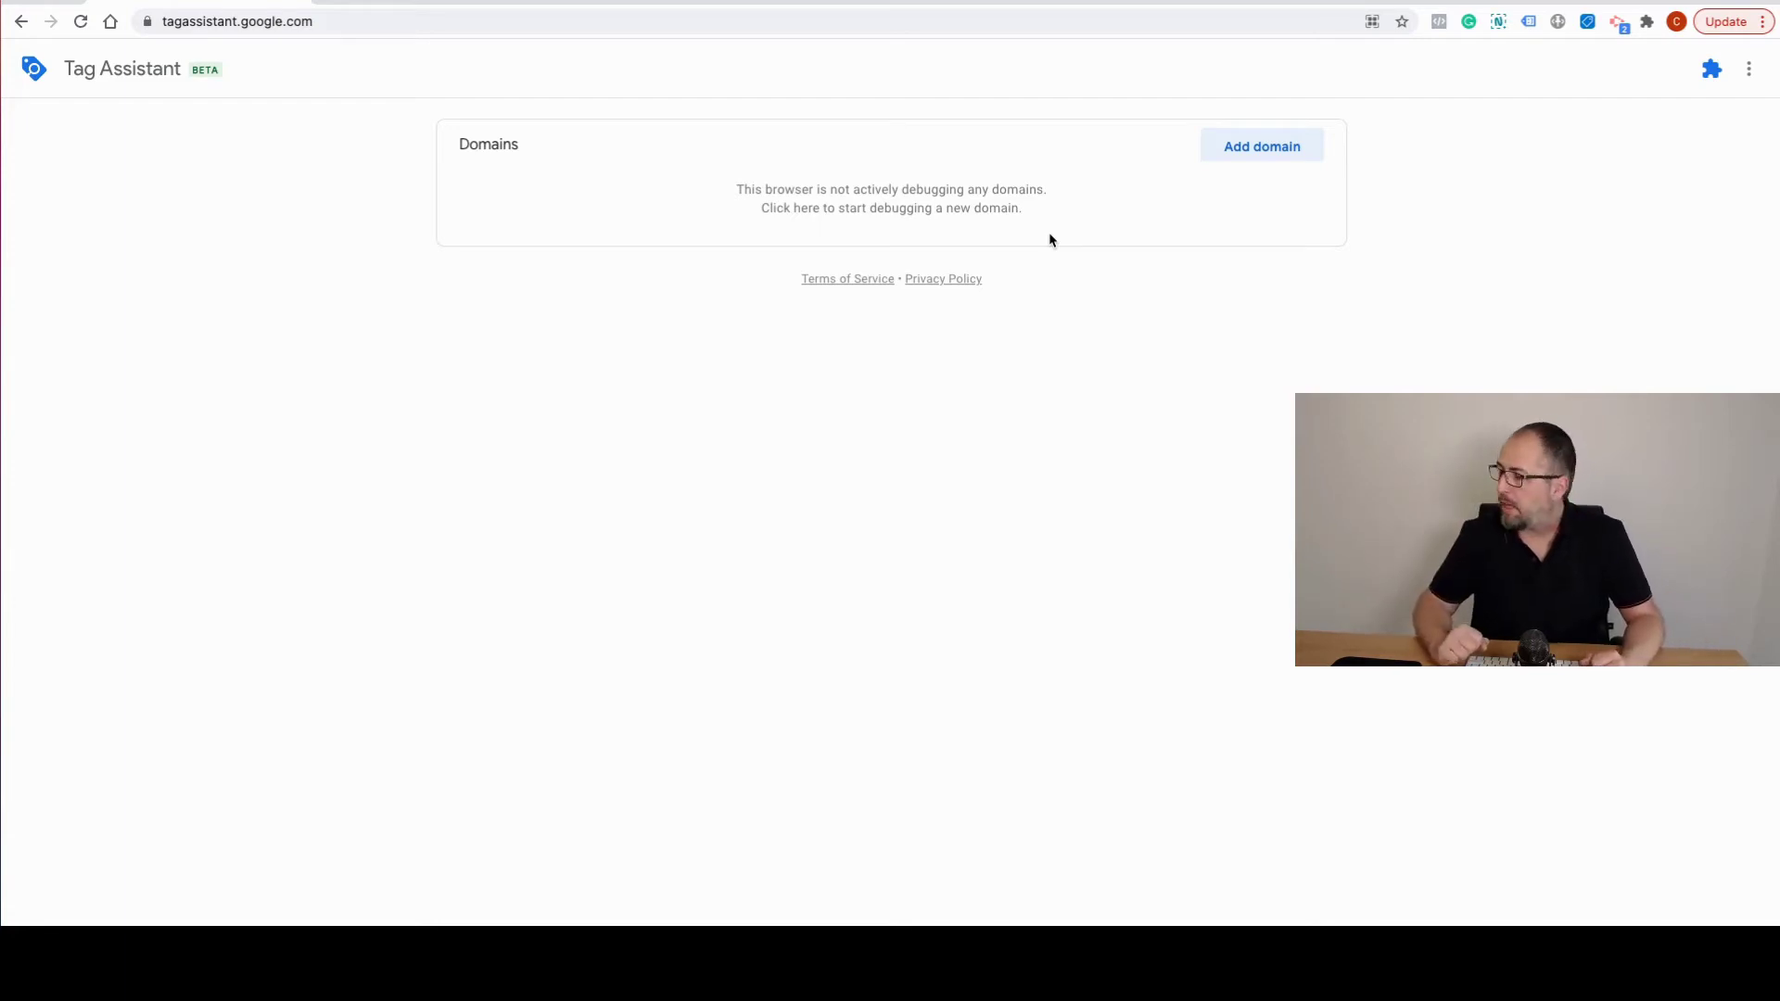
{"action": "left_click", "coordinate": [349, 25]}
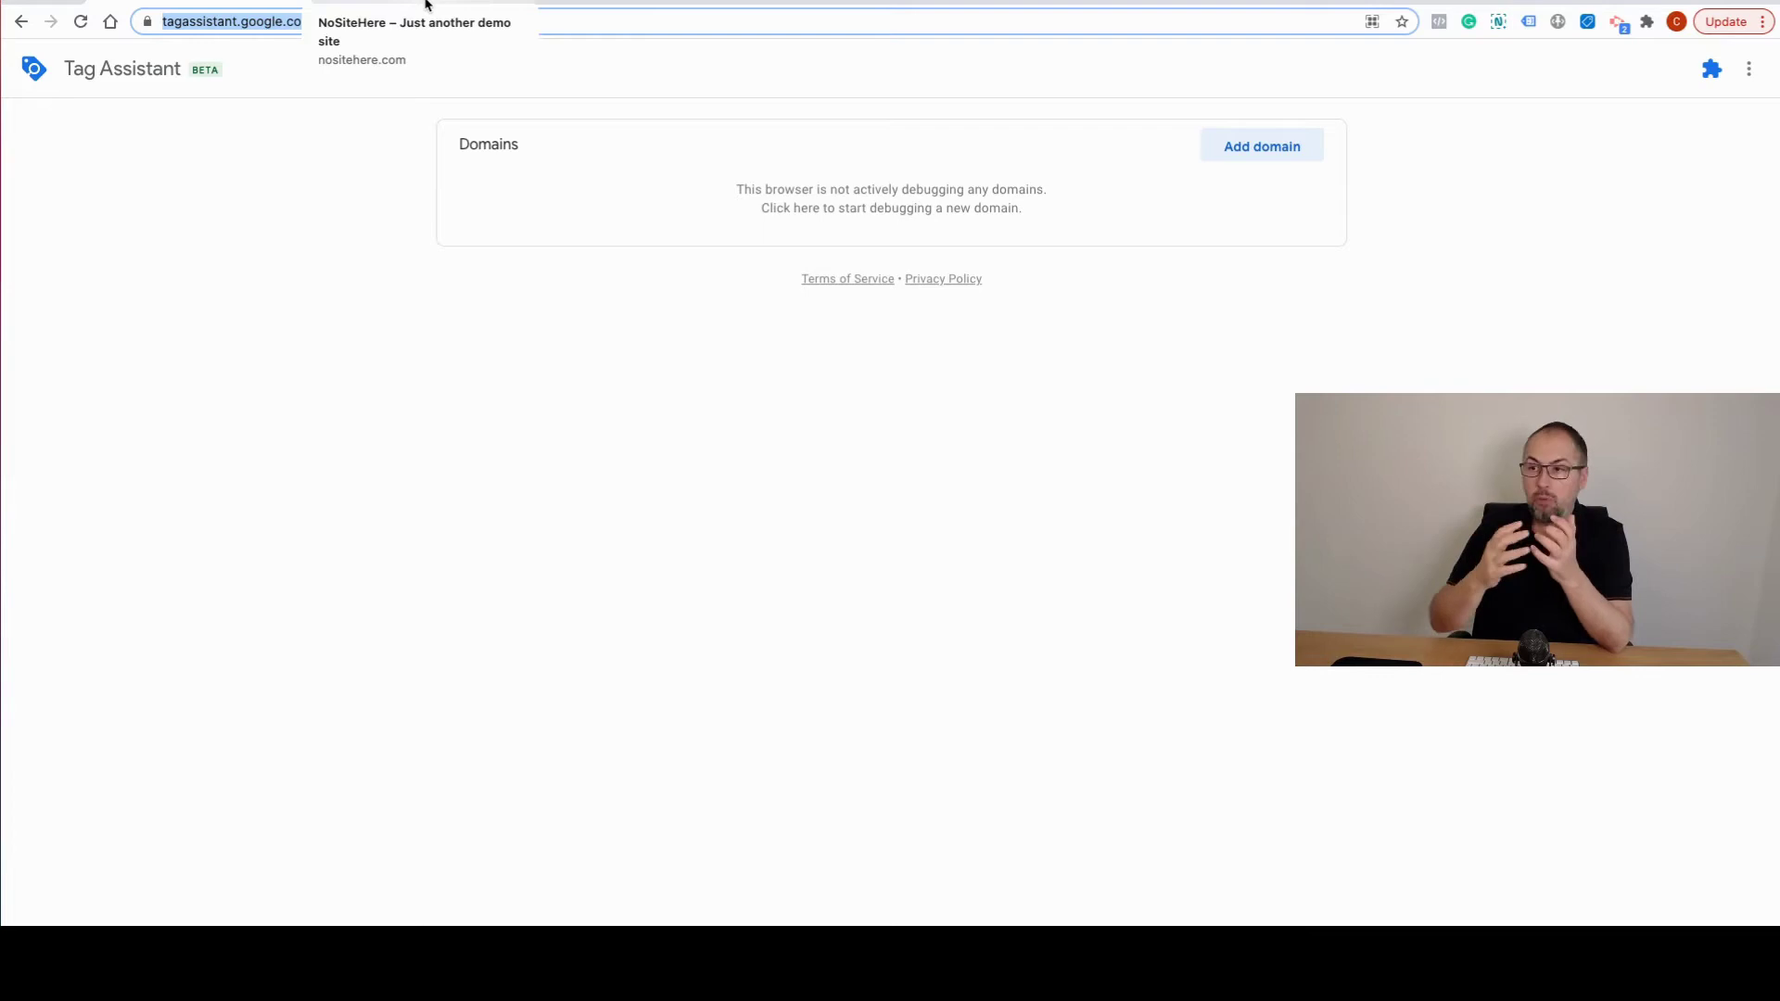
Step: Open the NoSiteHere WordPress dashboard in a new tab and go to the PixelYourSite dashboard
{"action": "left_click", "coordinate": [425, 4]}
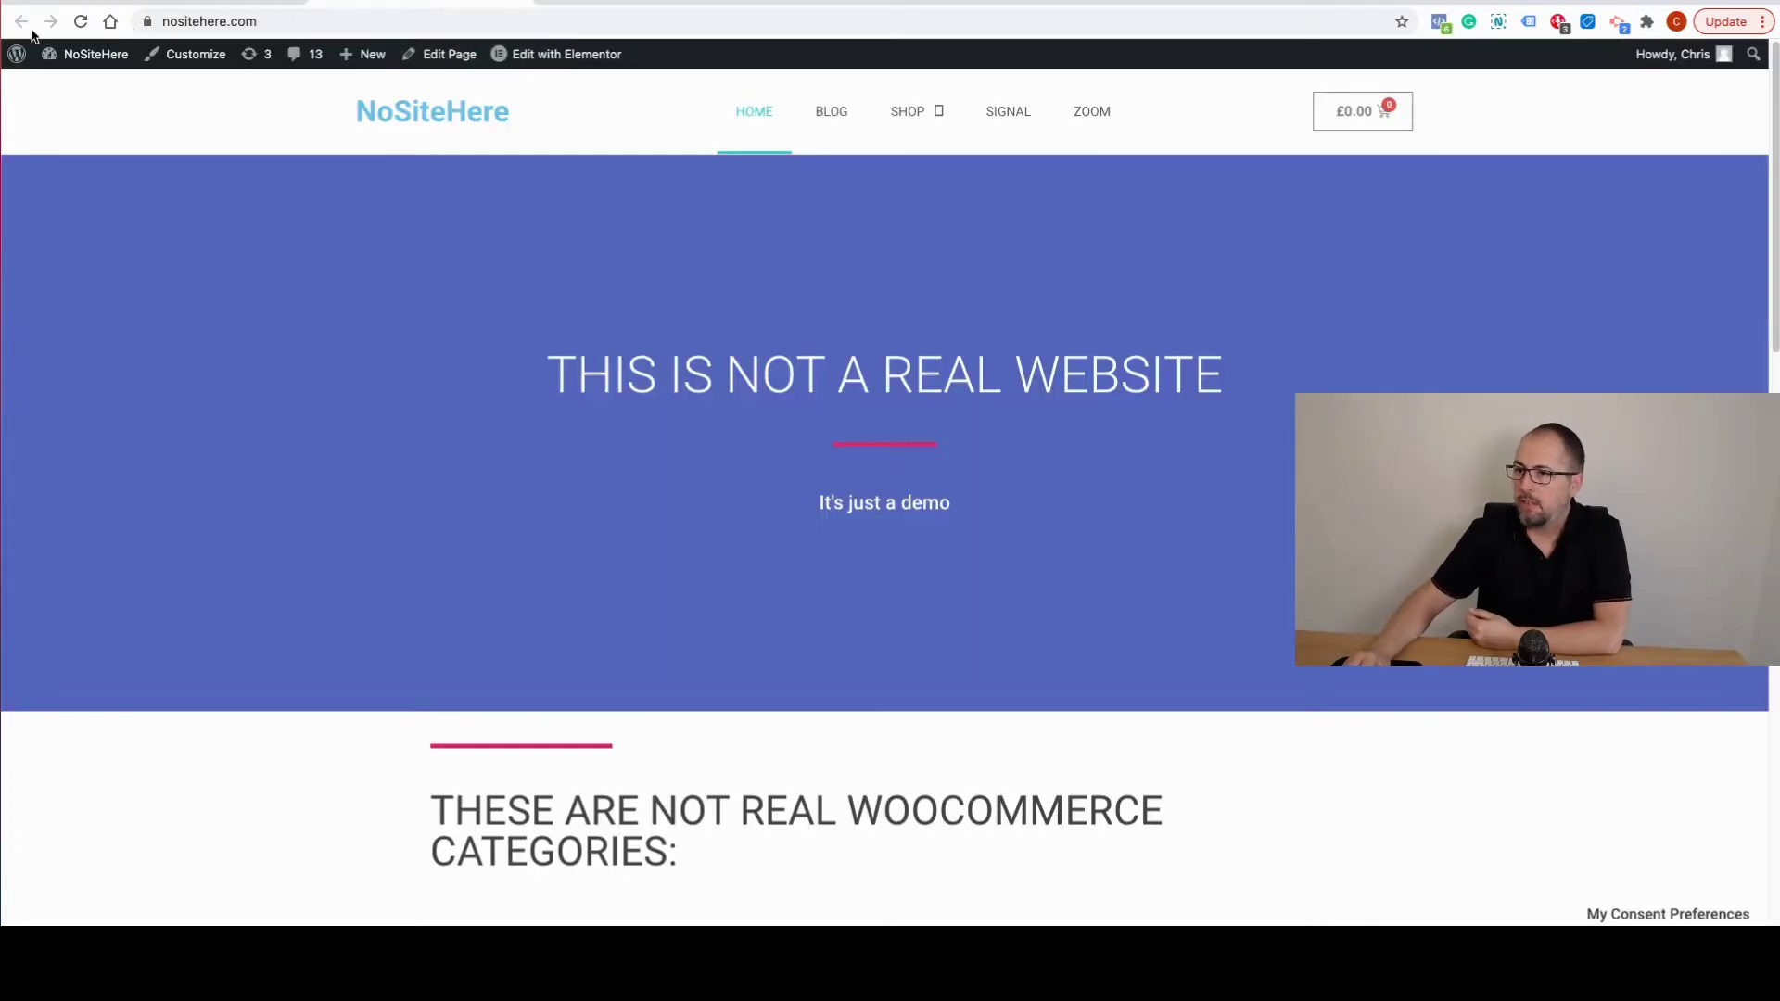
{"action": "right_click", "coordinate": [96, 53]}
{"action": "left_click", "coordinate": [179, 63]}
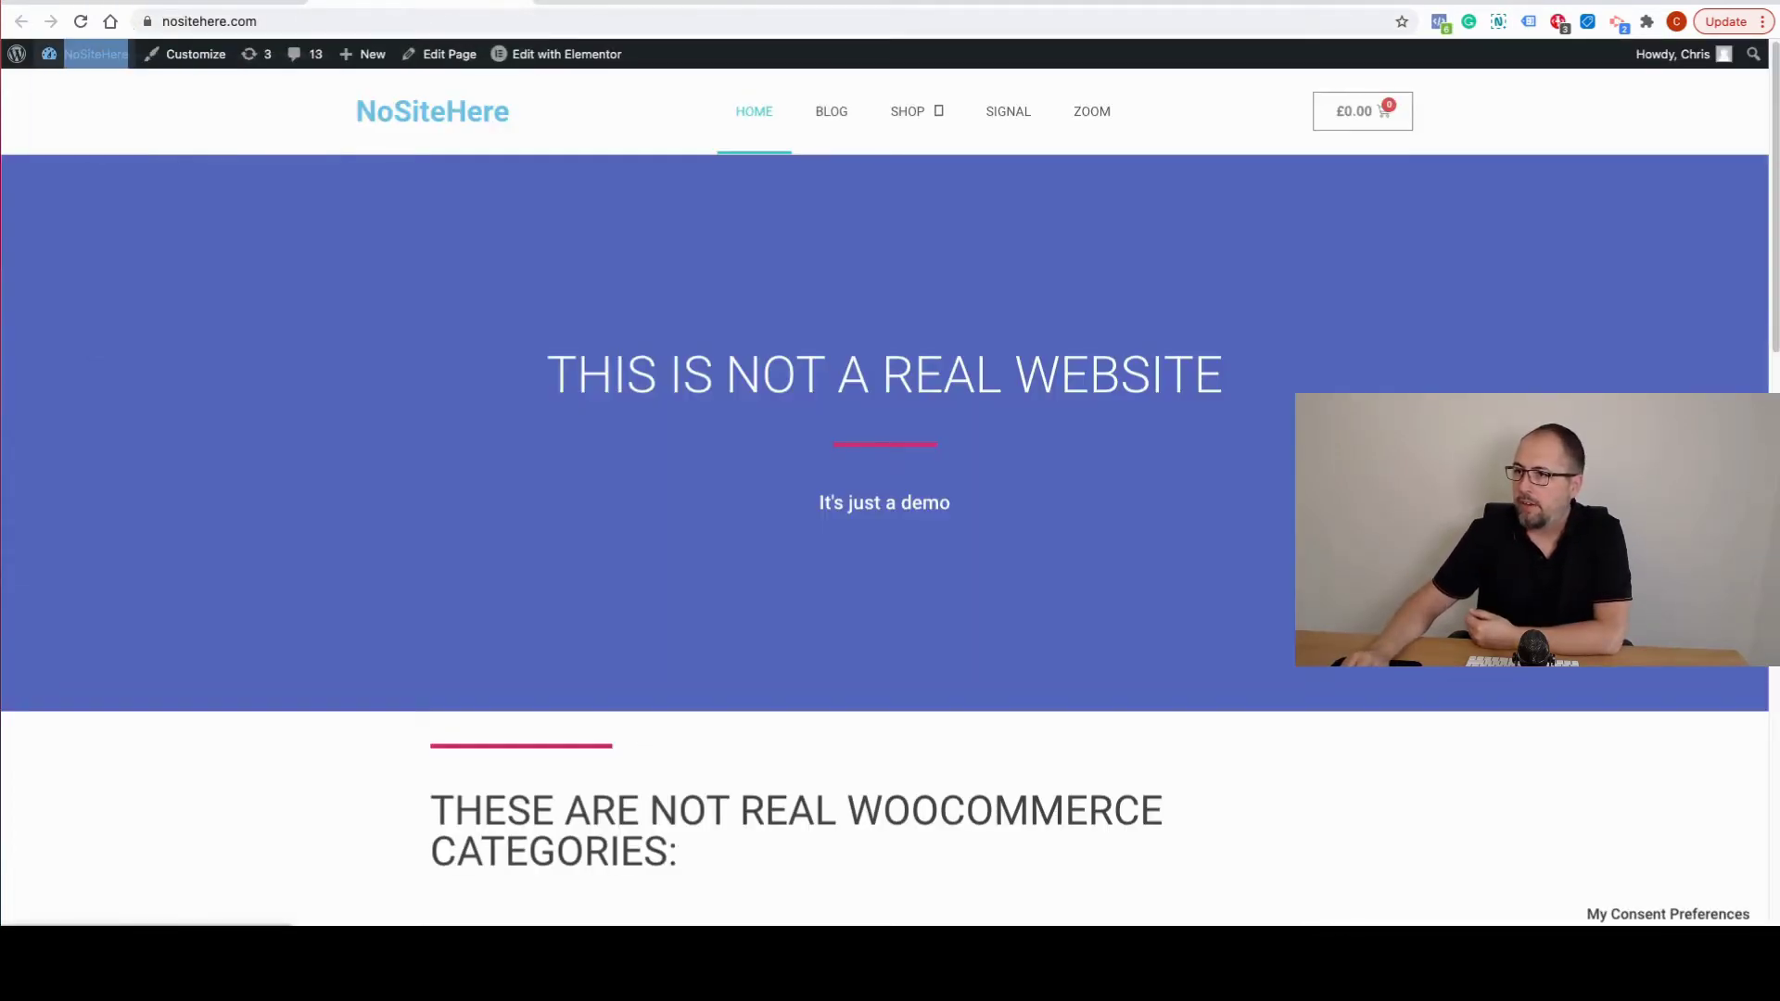
{"action": "left_click", "coordinate": [620, 3]}
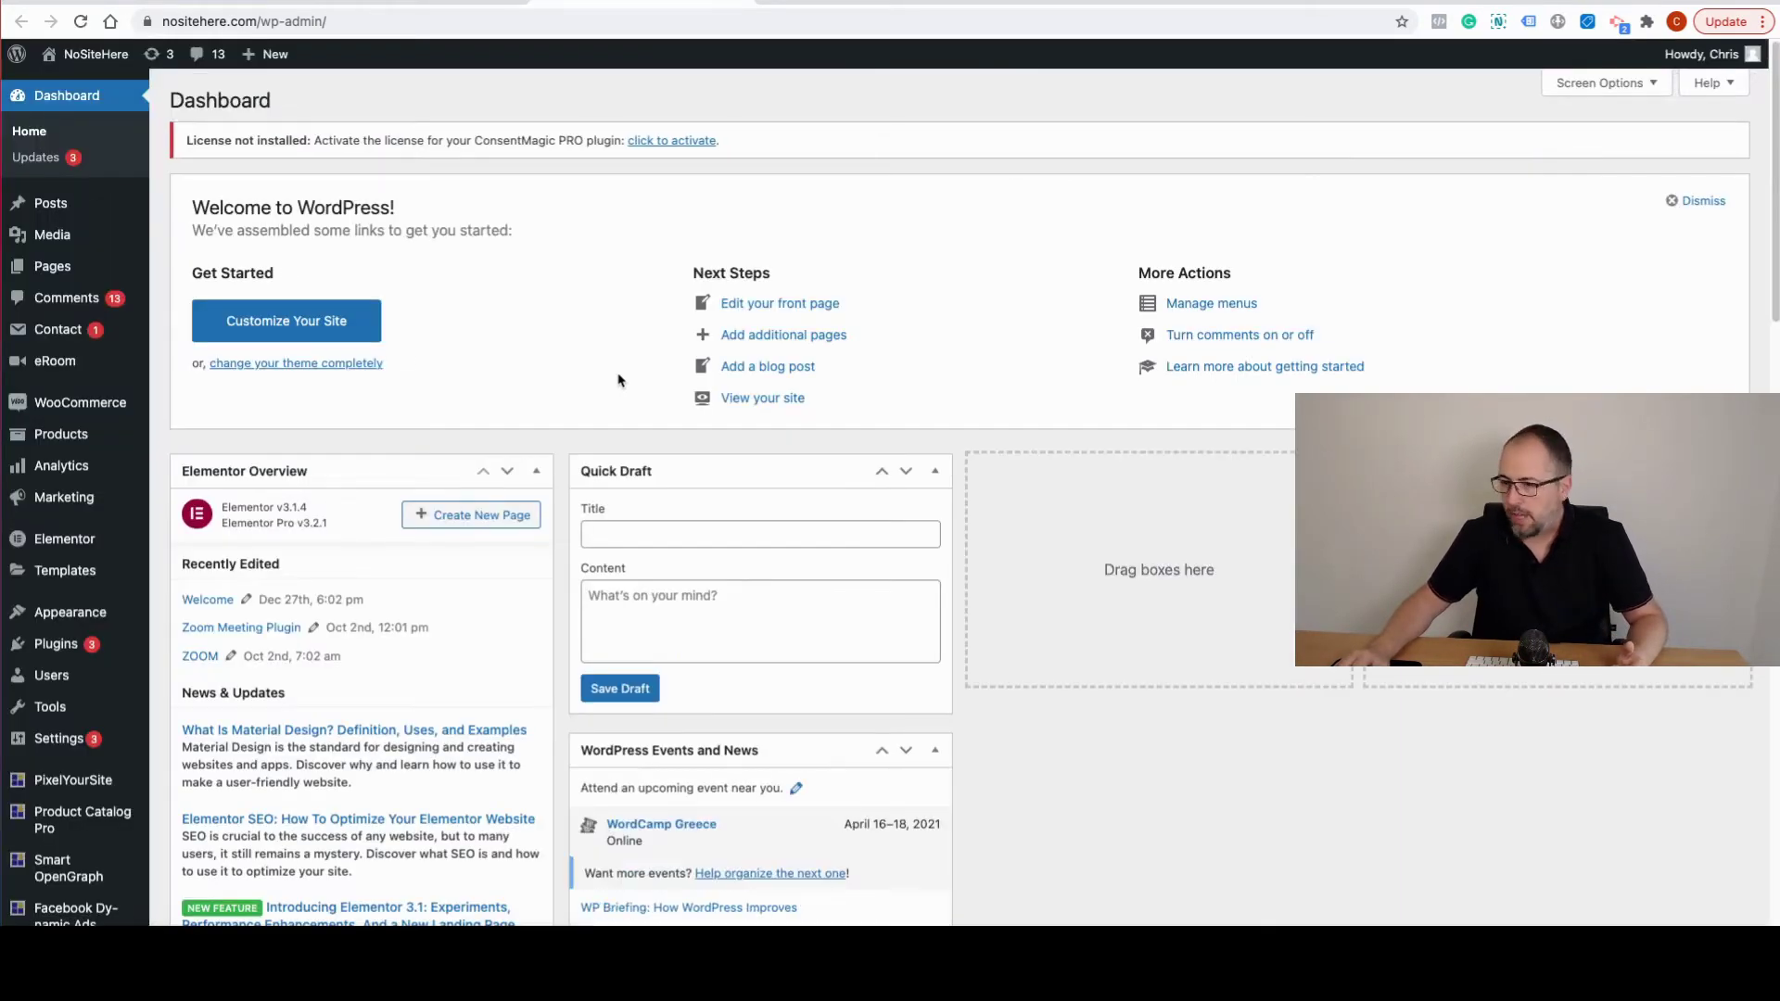
{"action": "scroll", "coordinate": [568, 386], "scroll_direction": "down", "scroll_amount": 5}
{"action": "mouse_move", "coordinate": [57, 675]}
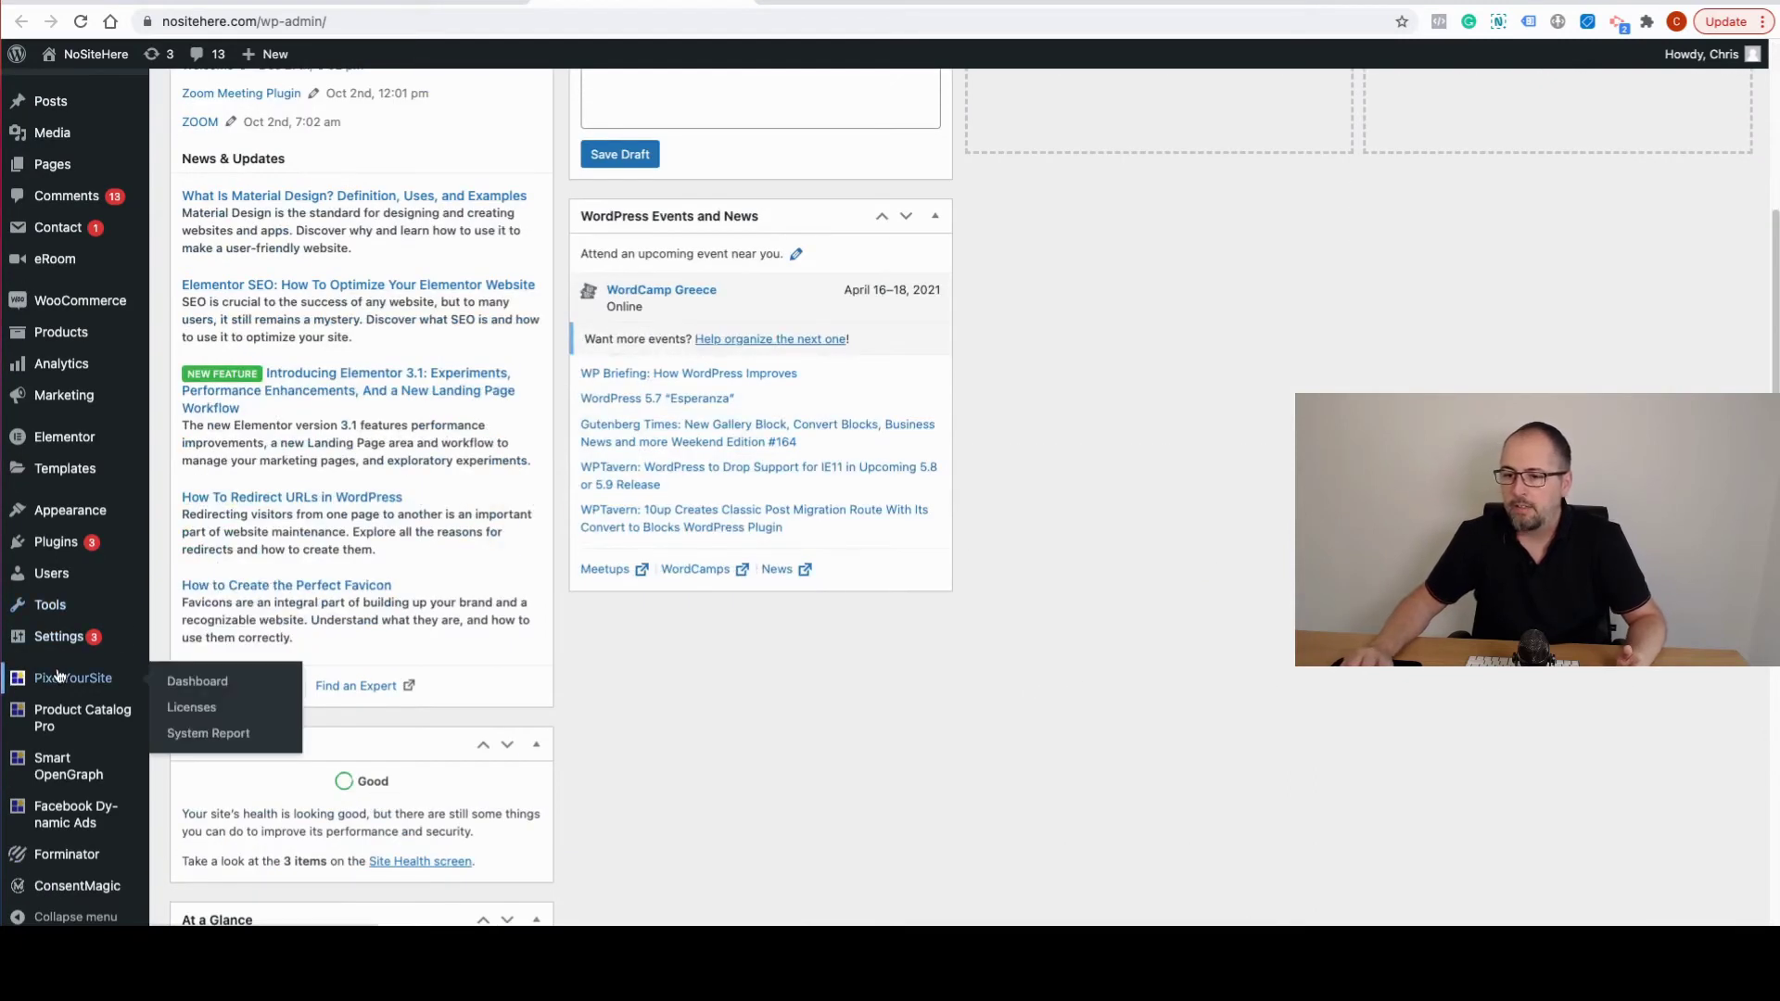
{"action": "left_click", "coordinate": [206, 680]}
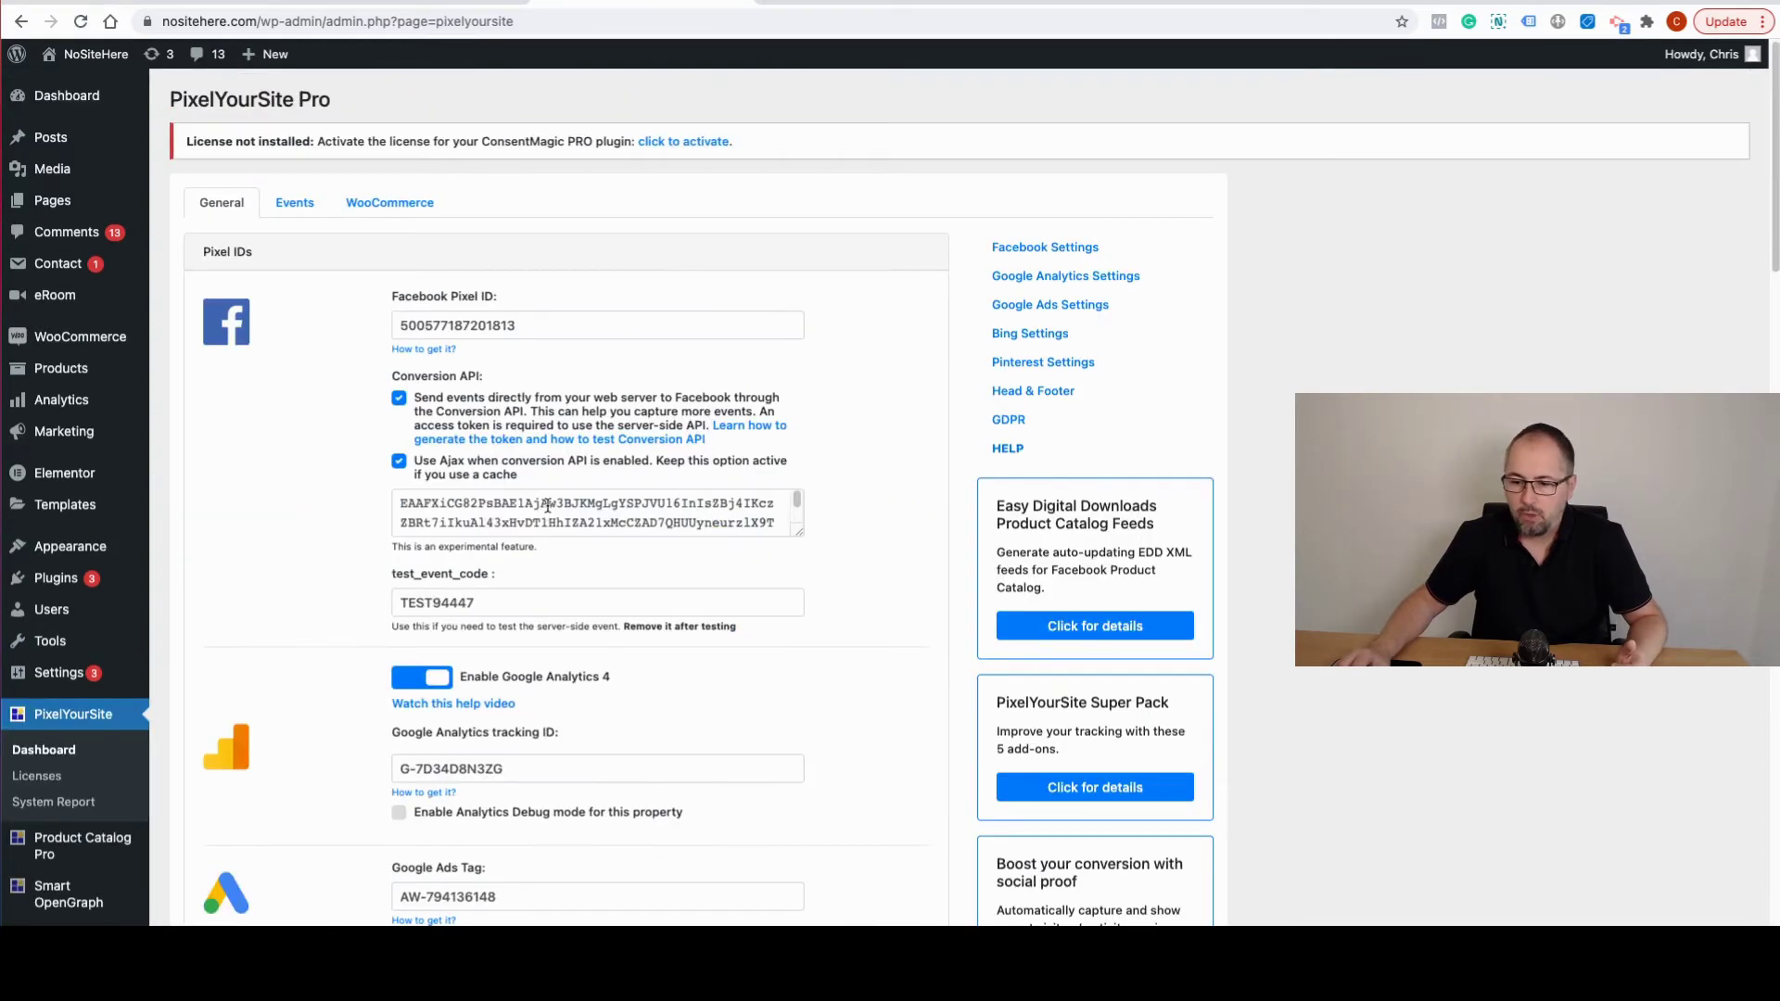
Step: Try adding Administrator to the user roles ignored from tracking in PixelYourSite's Global Settings, and remove it again
{"action": "scroll", "coordinate": [881, 502], "scroll_direction": "down", "scroll_amount": 20}
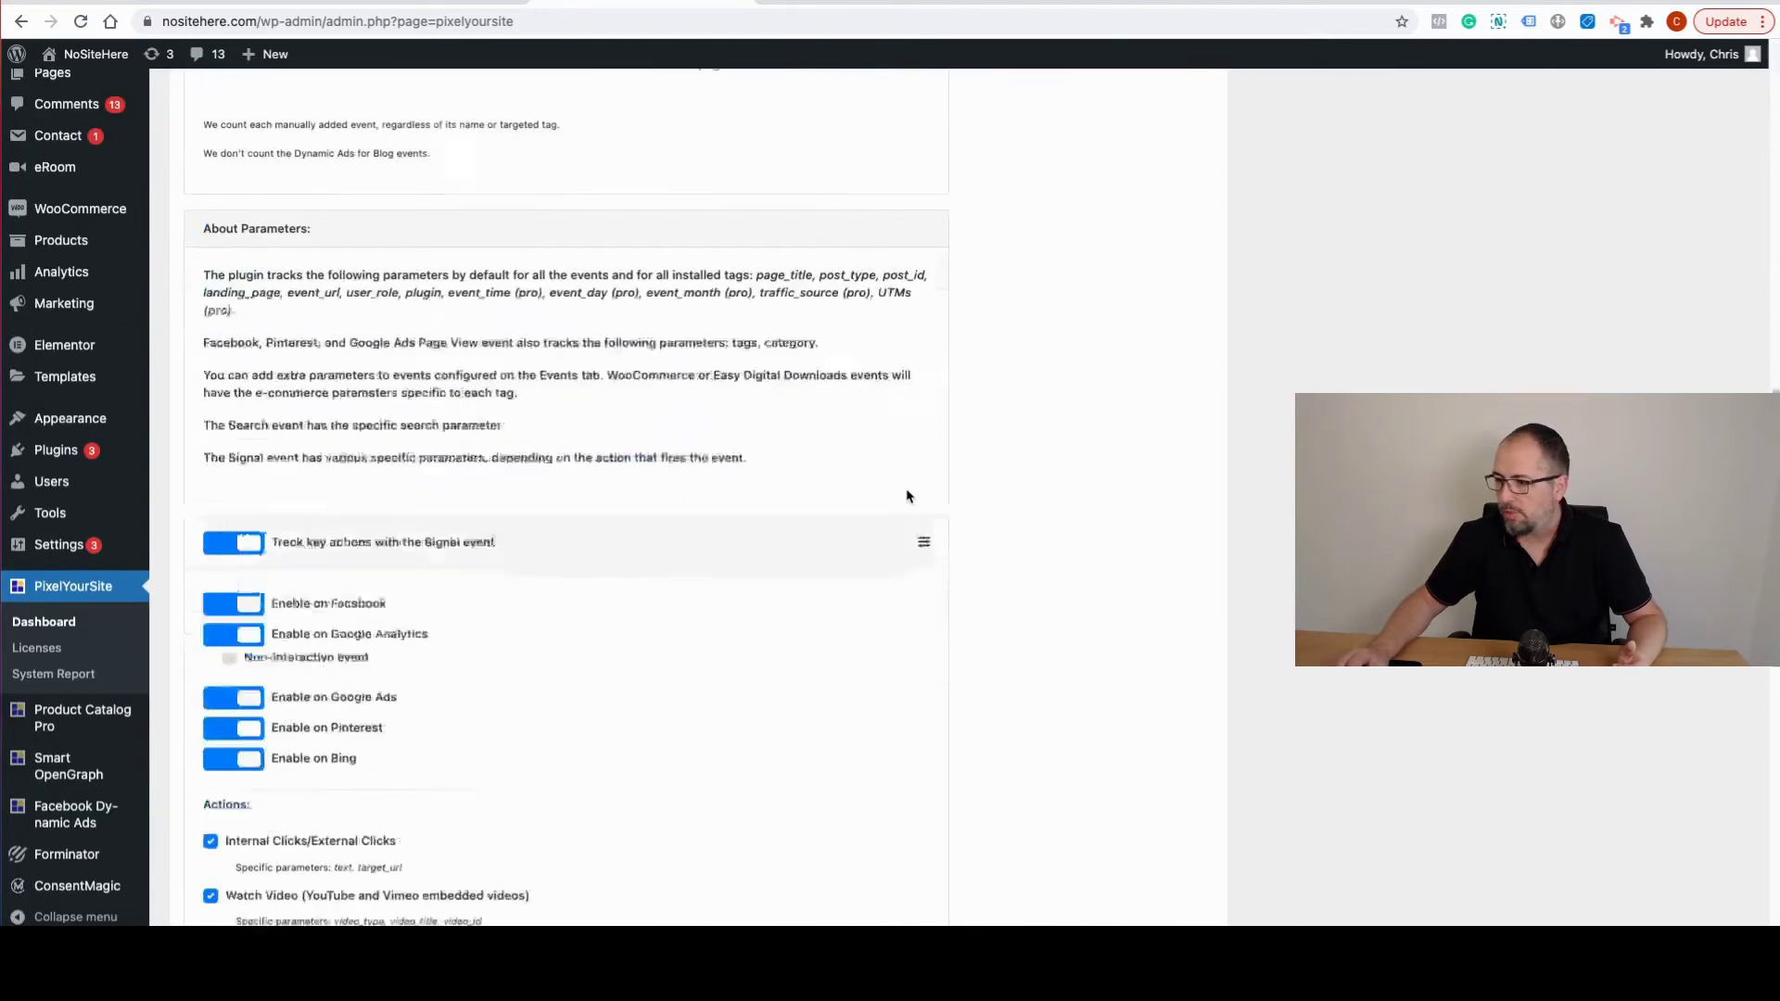
{"action": "scroll", "coordinate": [907, 494], "scroll_direction": "down", "scroll_amount": 3}
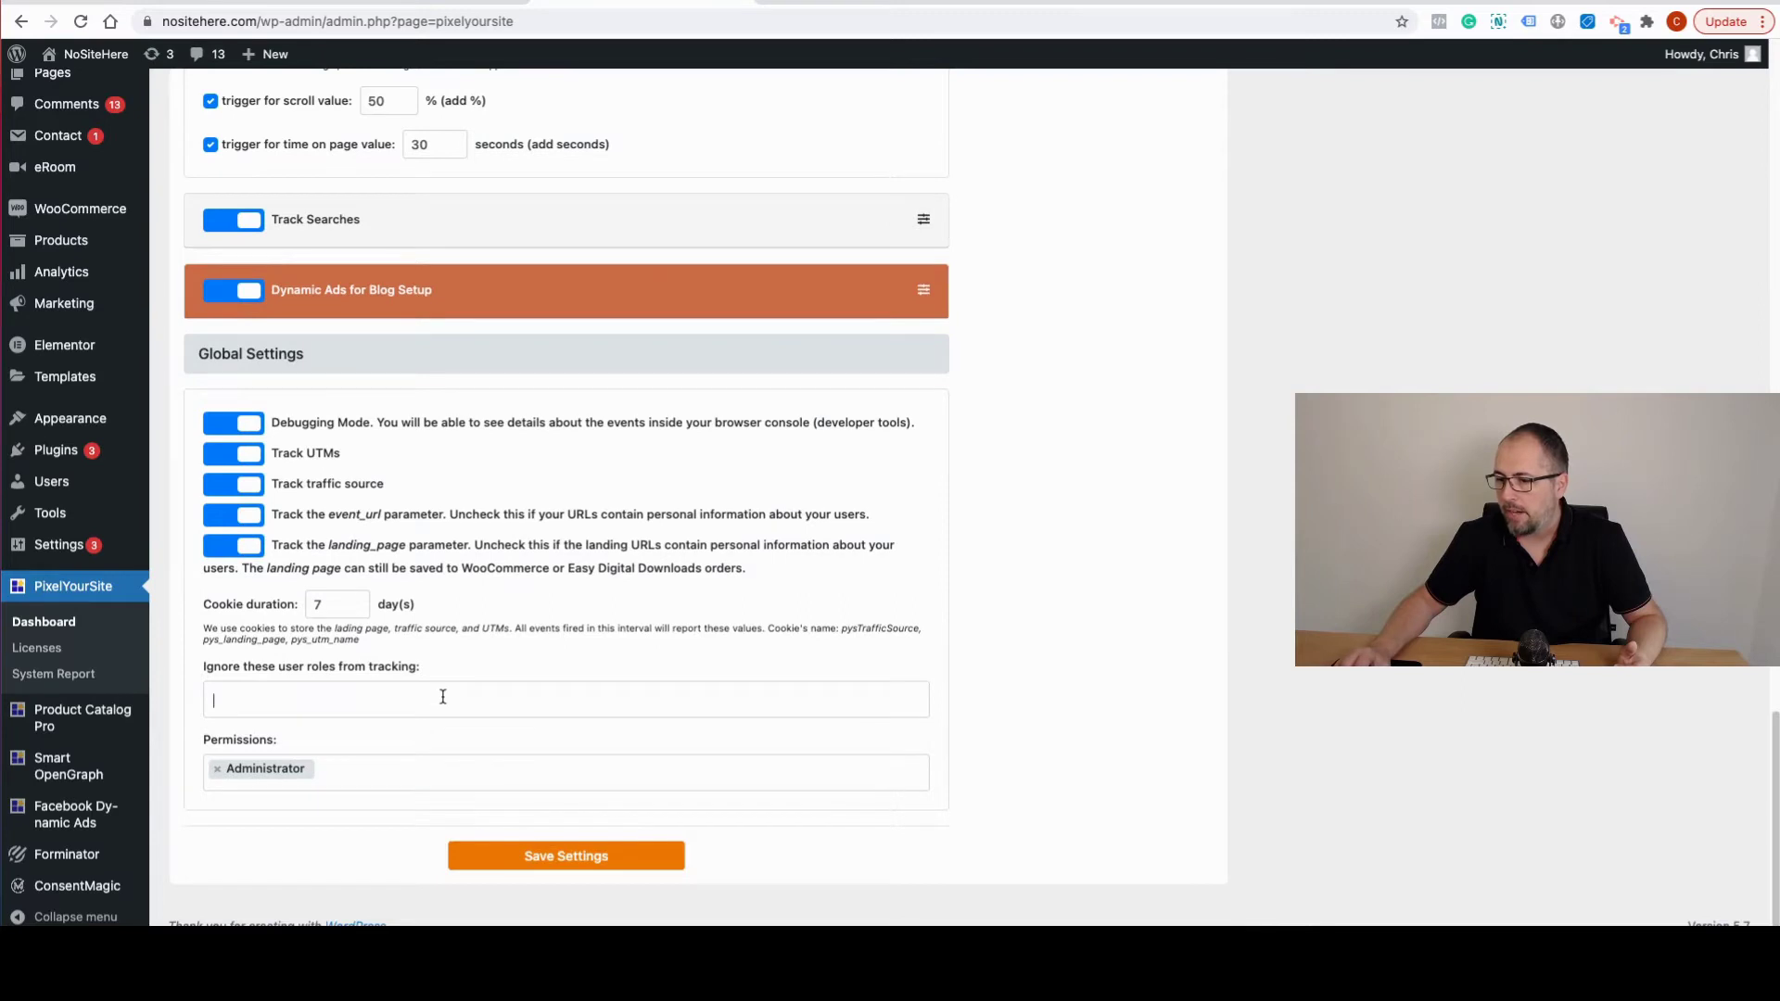
{"action": "left_click", "coordinate": [443, 696]}
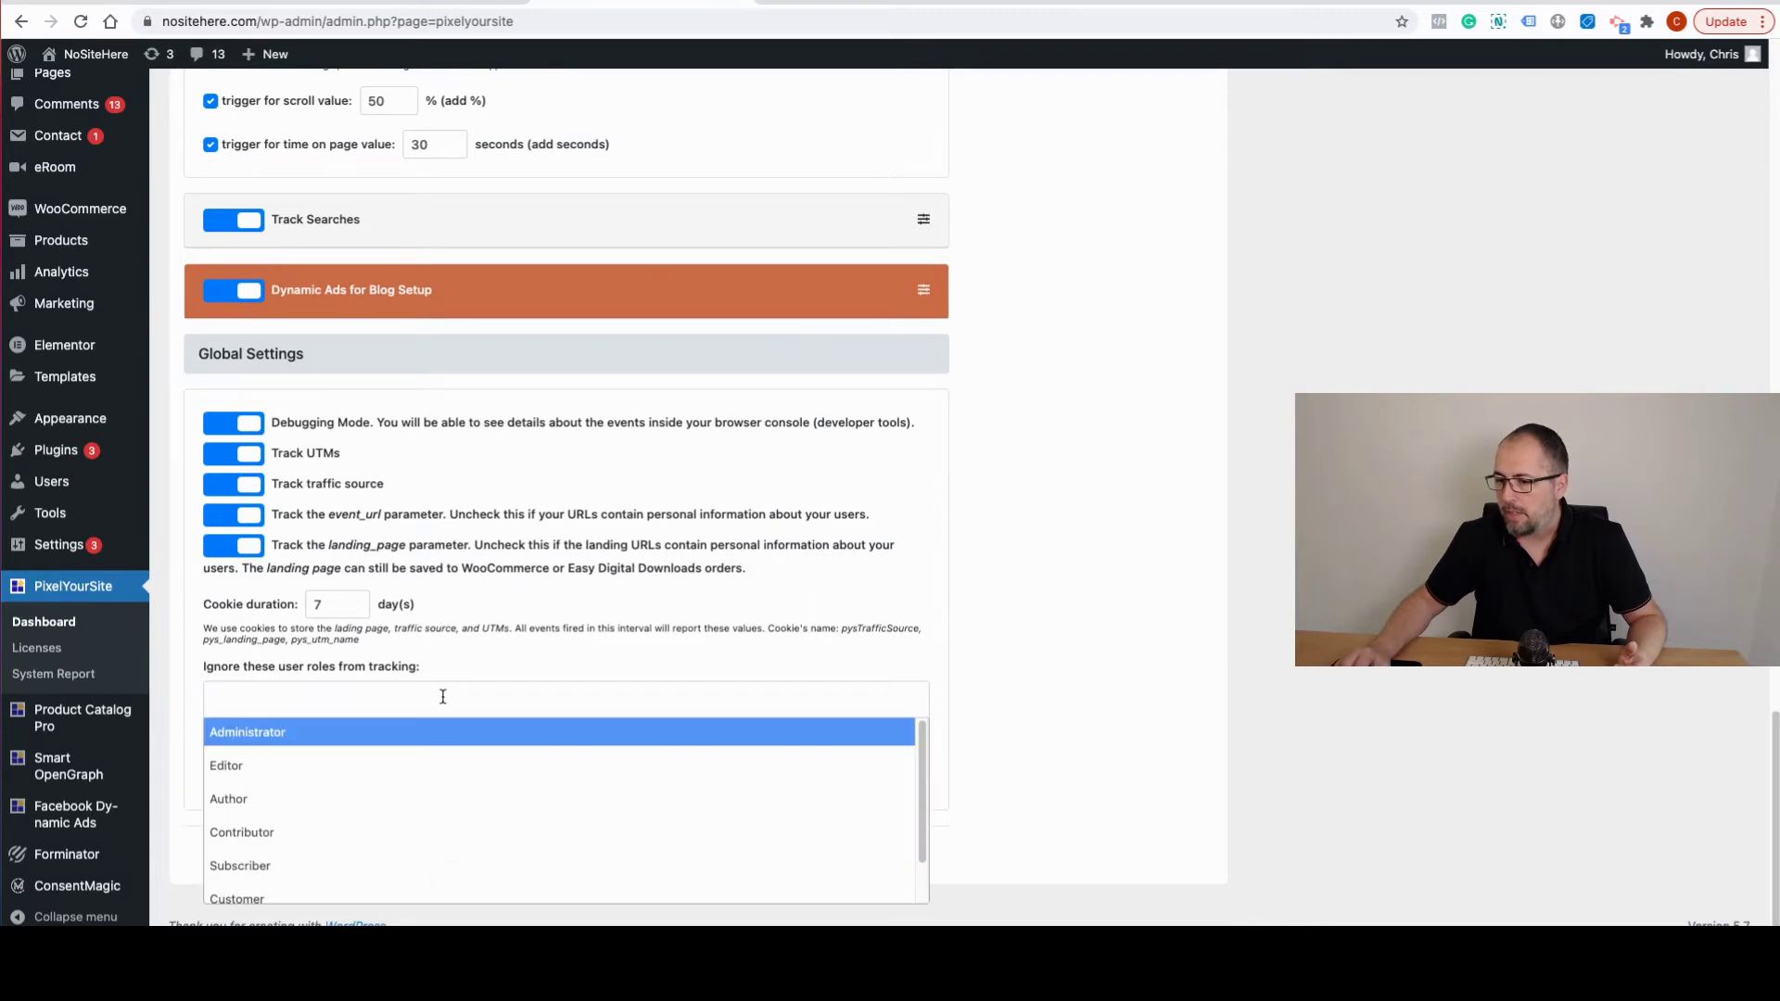
{"action": "left_click", "coordinate": [415, 734]}
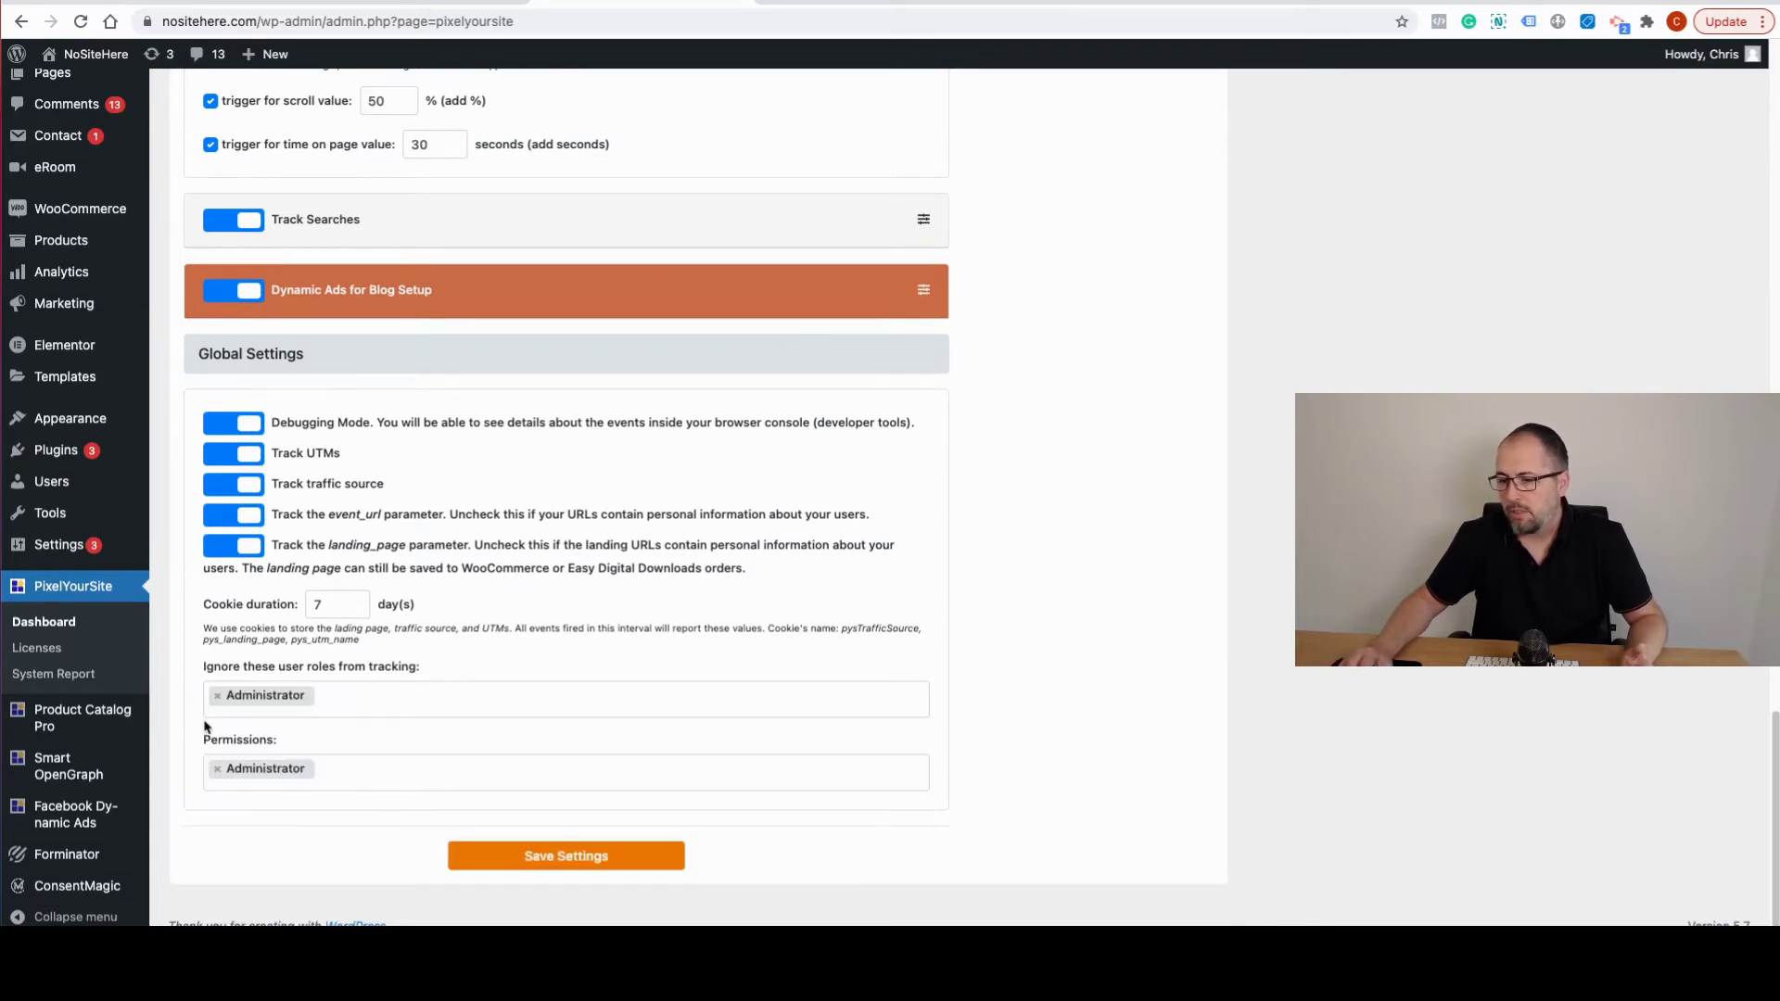
{"action": "left_click", "coordinate": [218, 697]}
{"action": "left_click", "coordinate": [582, 644]}
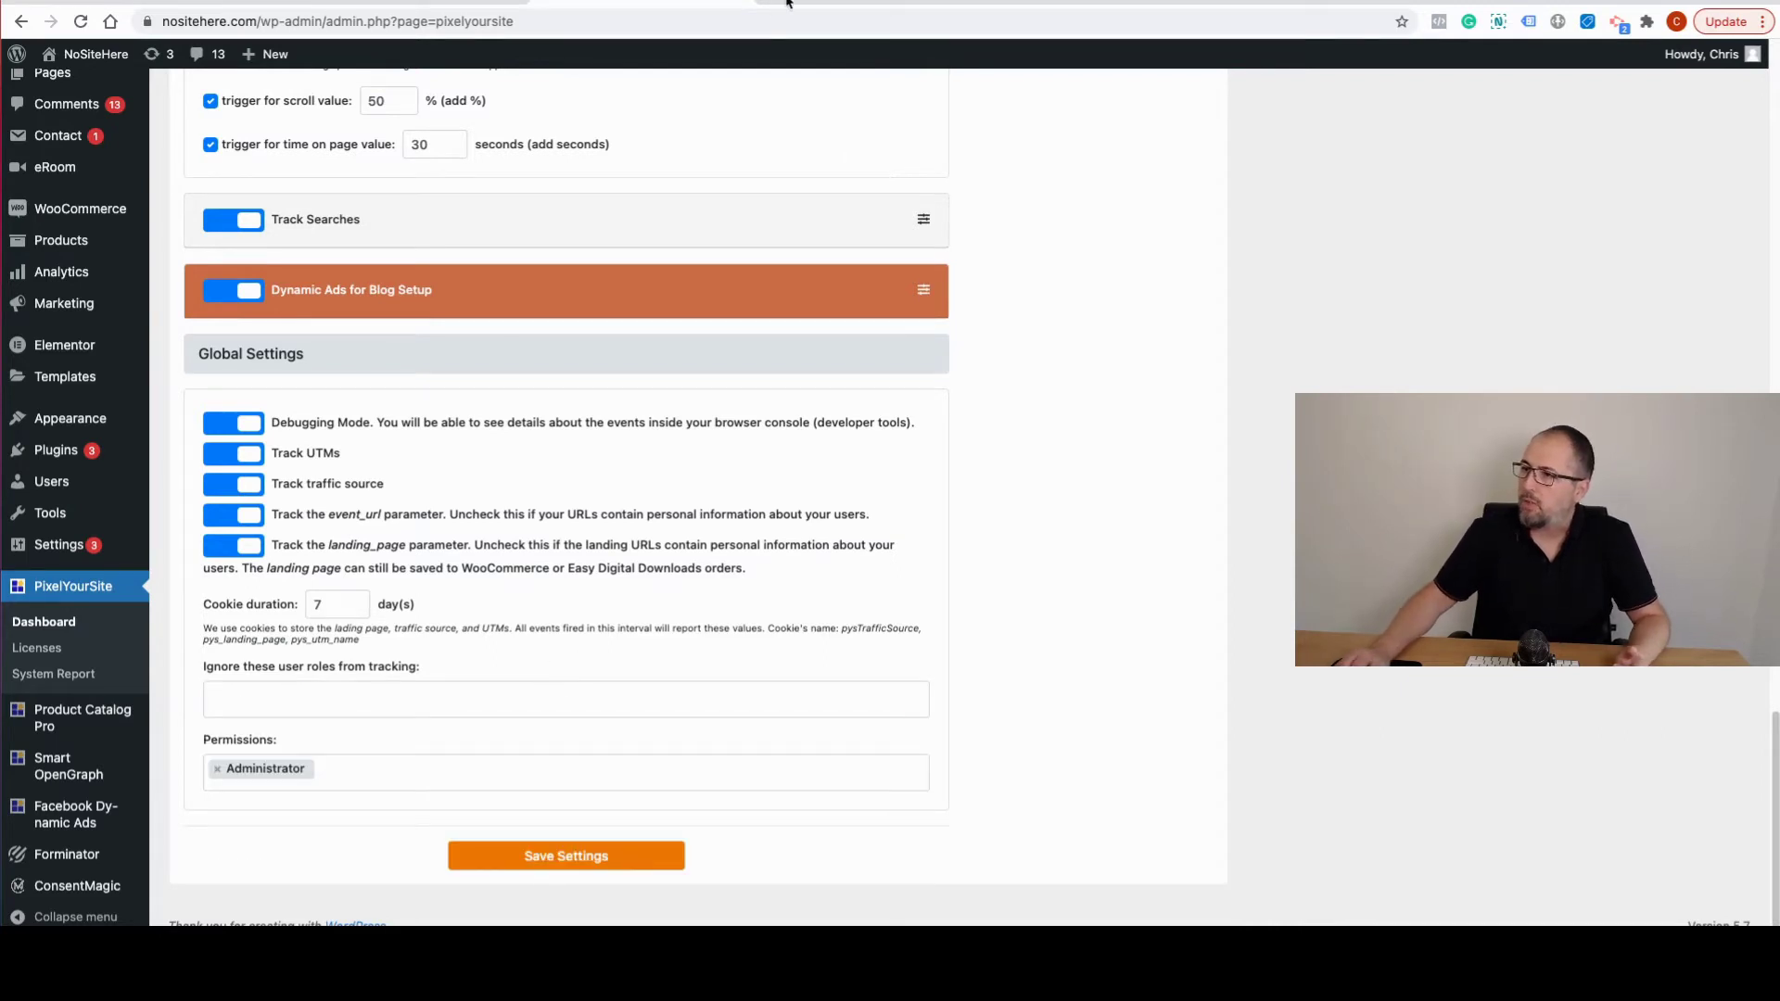
Step: Copy the nositehere.com address and start a Tag Assistant debugging session for that domain
{"action": "left_click", "coordinate": [744, 1]}
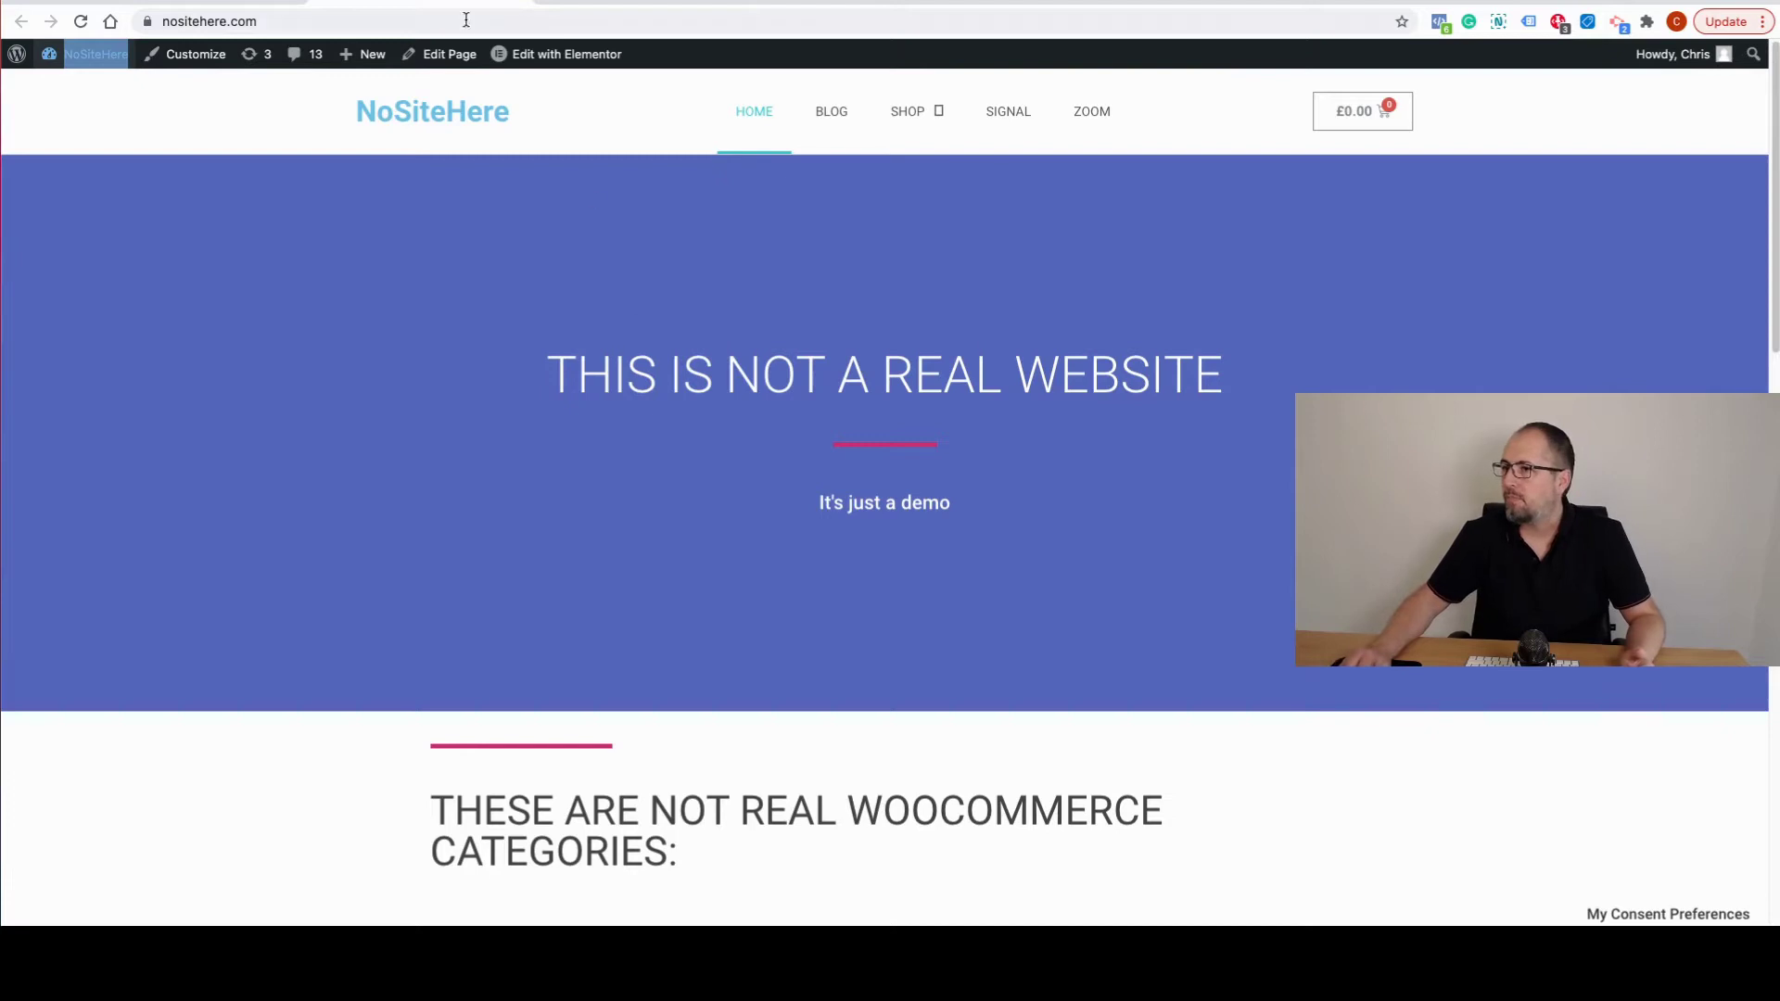
{"action": "right_click", "coordinate": [396, 25]}
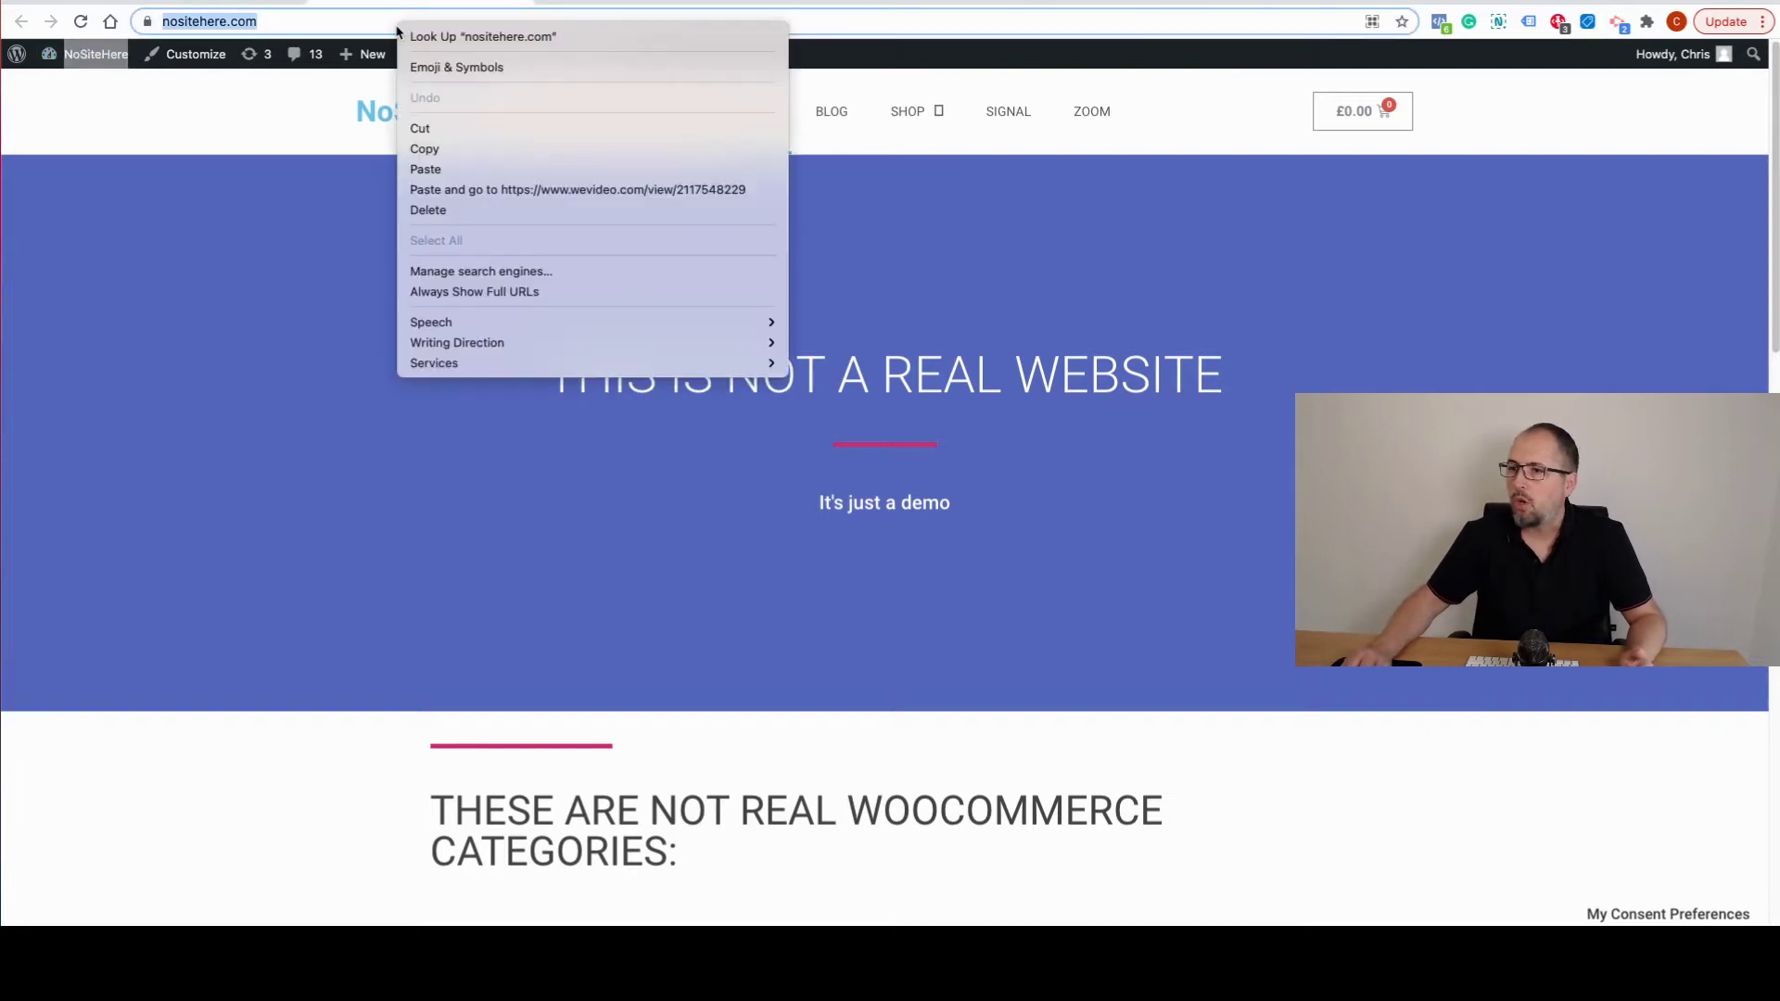
{"action": "left_click", "coordinate": [435, 151]}
{"action": "key", "text": "ctrl+Tab"}
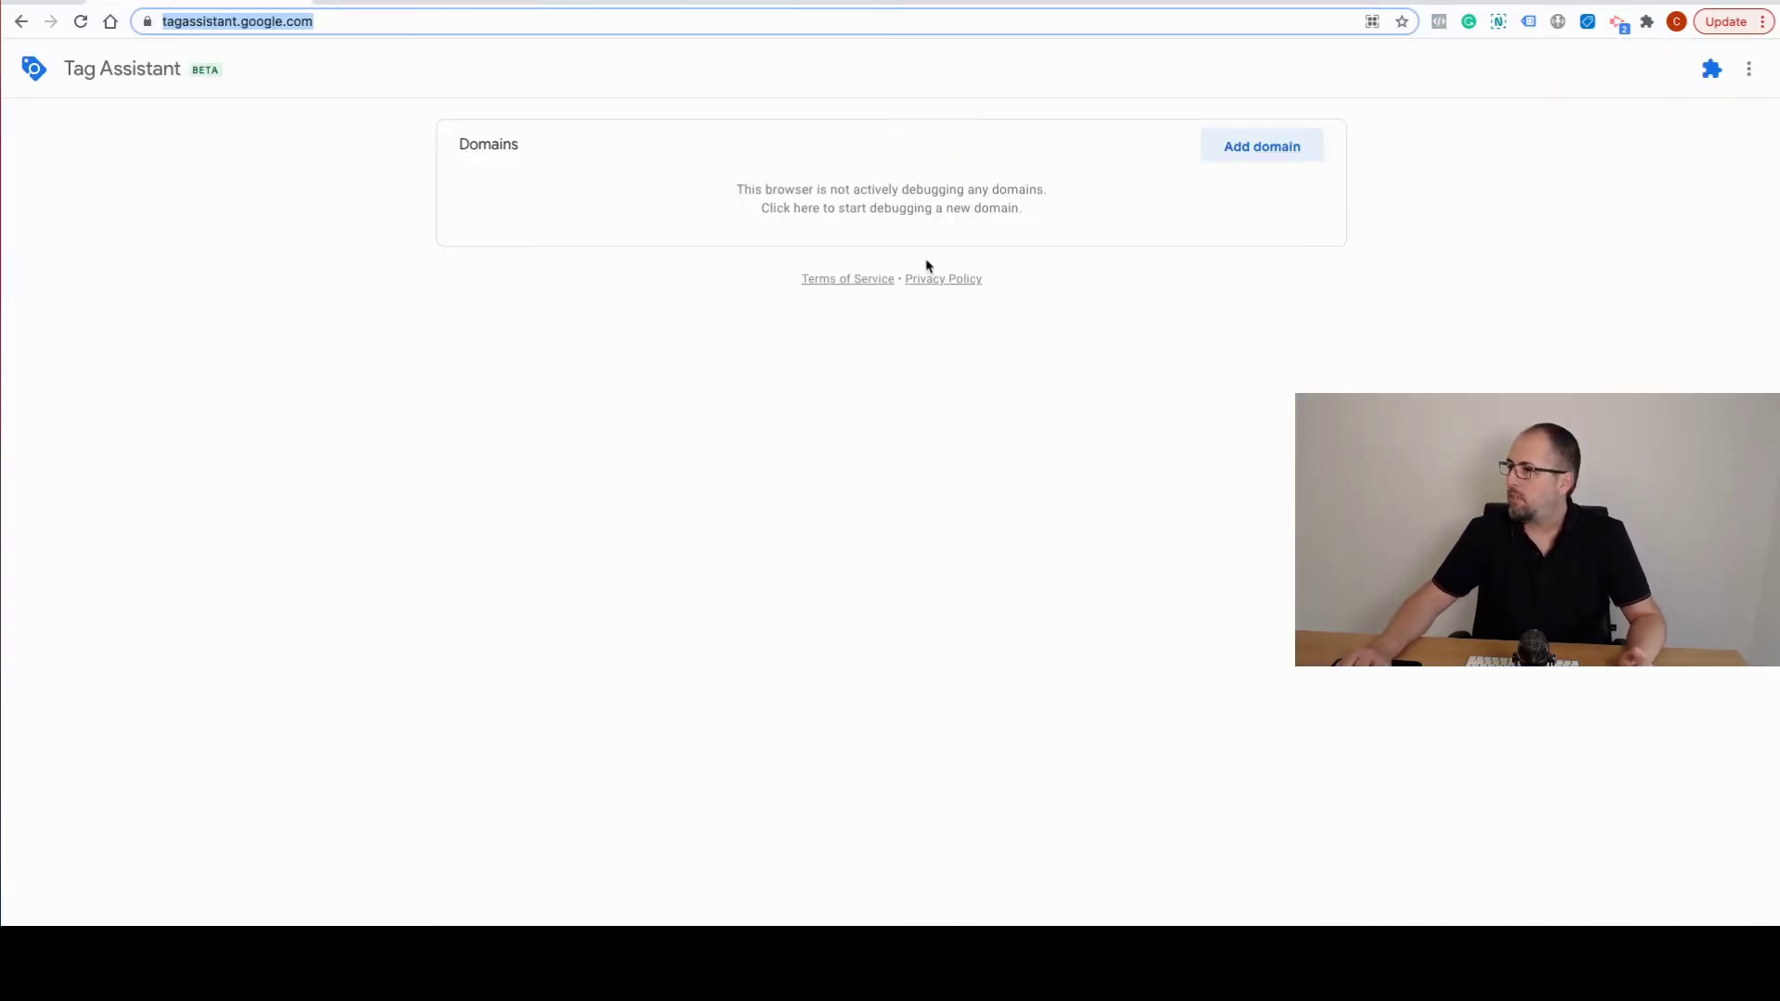
{"action": "left_click", "coordinate": [1251, 147]}
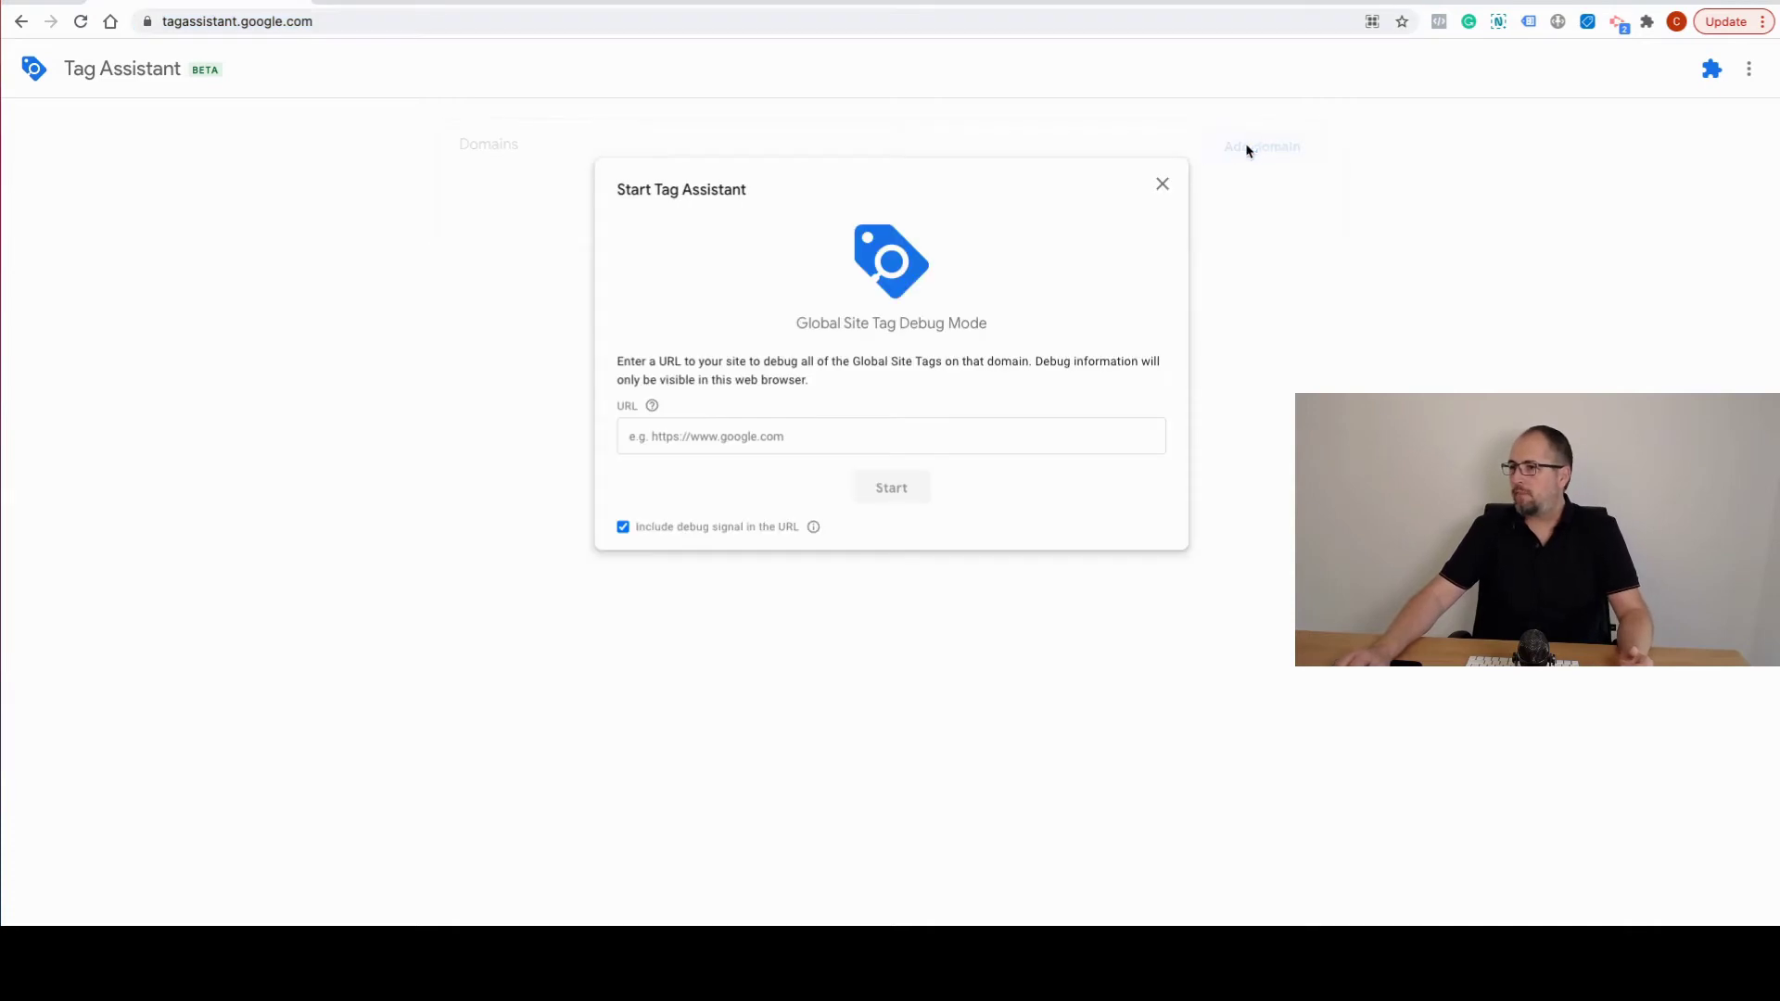
{"action": "right_click", "coordinate": [768, 431]}
{"action": "left_click", "coordinate": [802, 561]}
{"action": "left_click", "coordinate": [888, 491]}
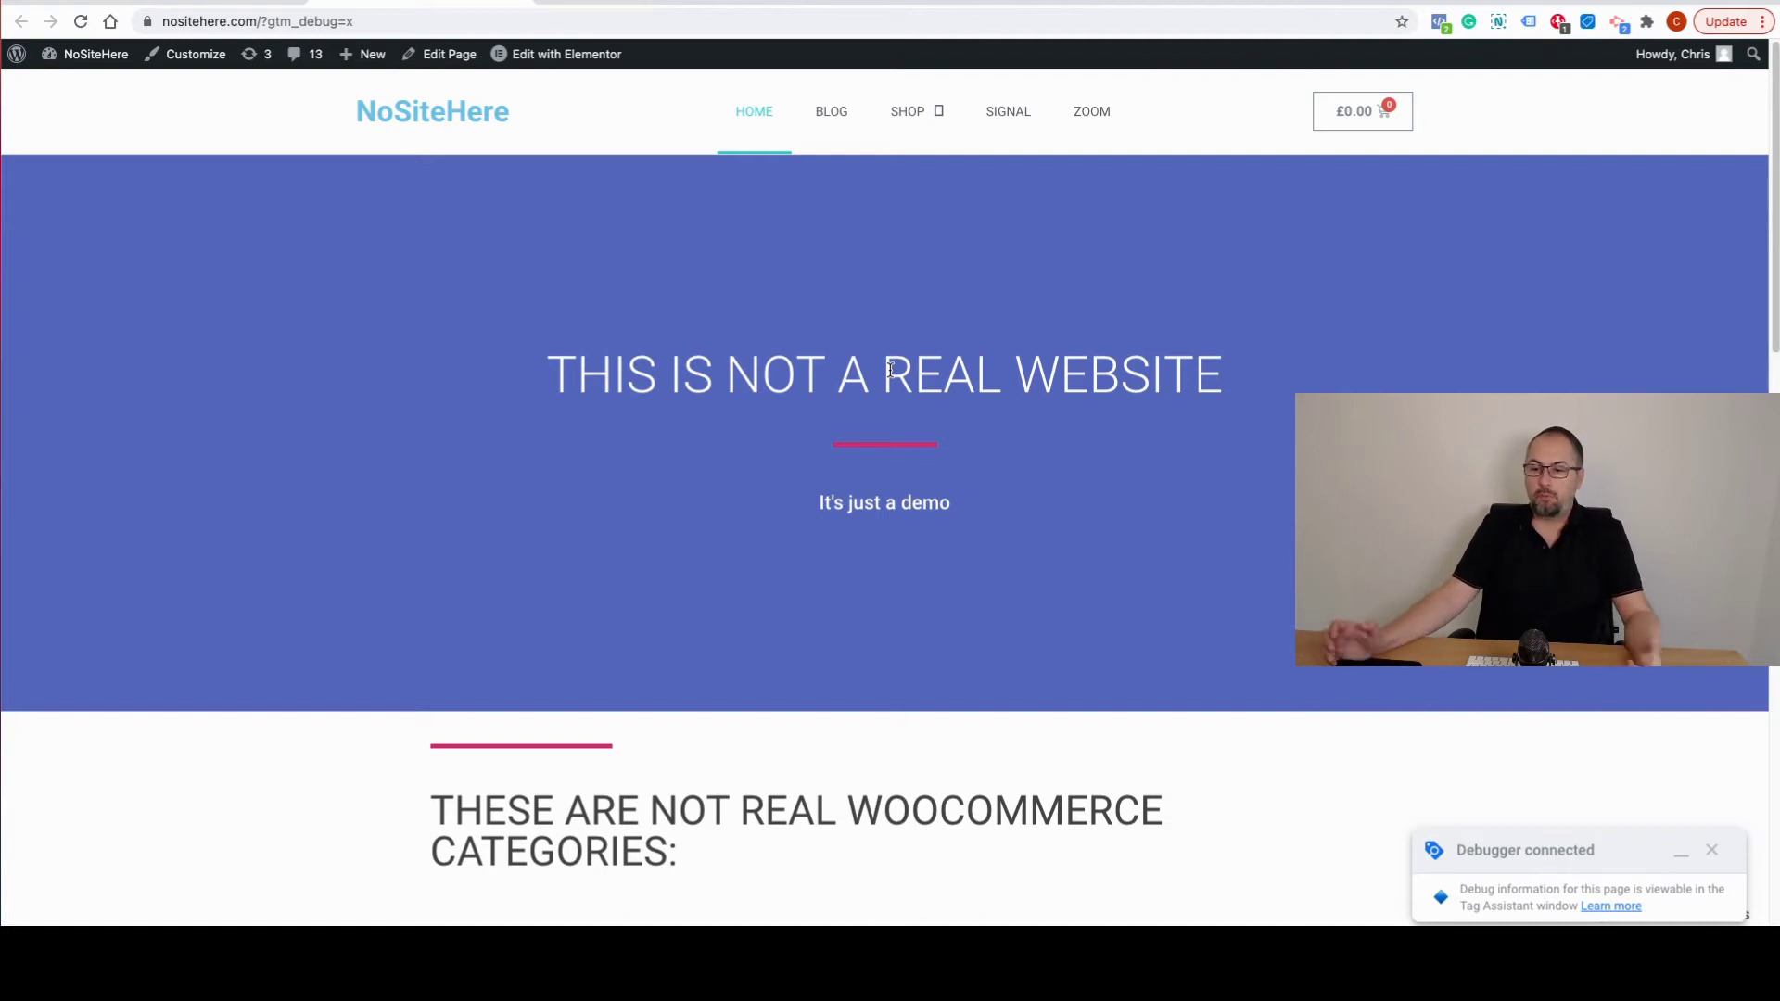
Step: Open the demo site's Shop page and add the Belt and the Cap to the cart
{"action": "mouse_move", "coordinate": [912, 115]}
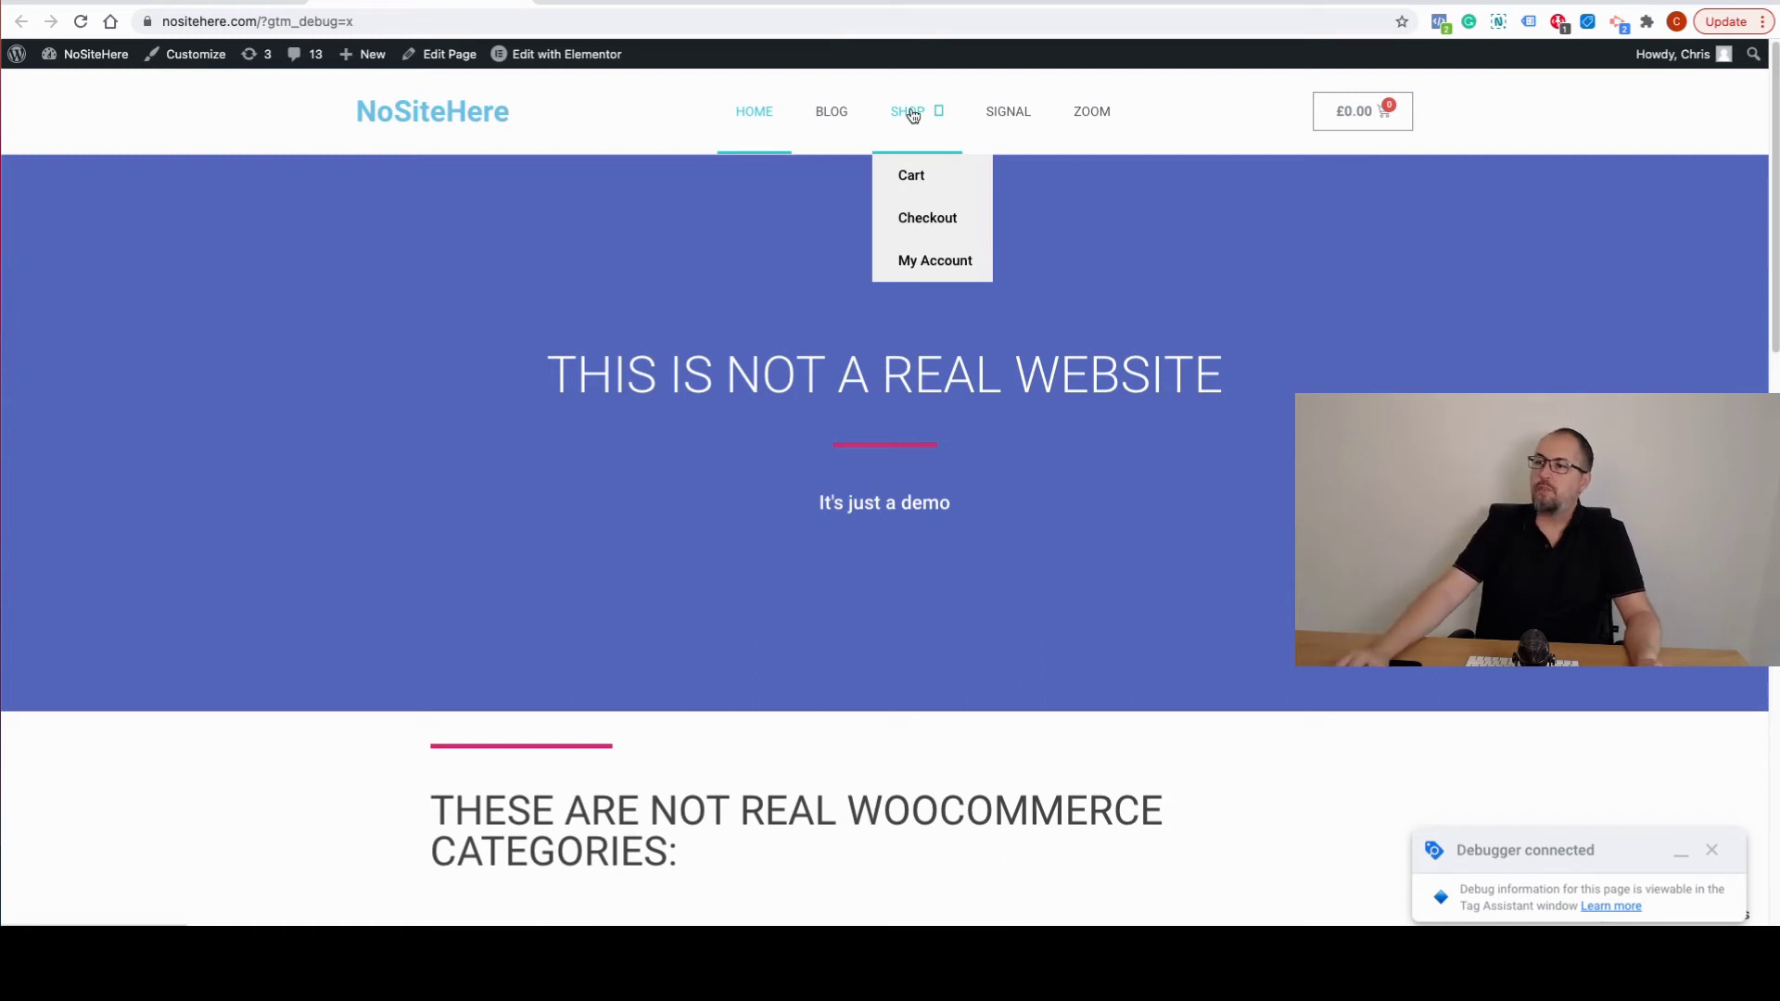
{"action": "left_click", "coordinate": [911, 115]}
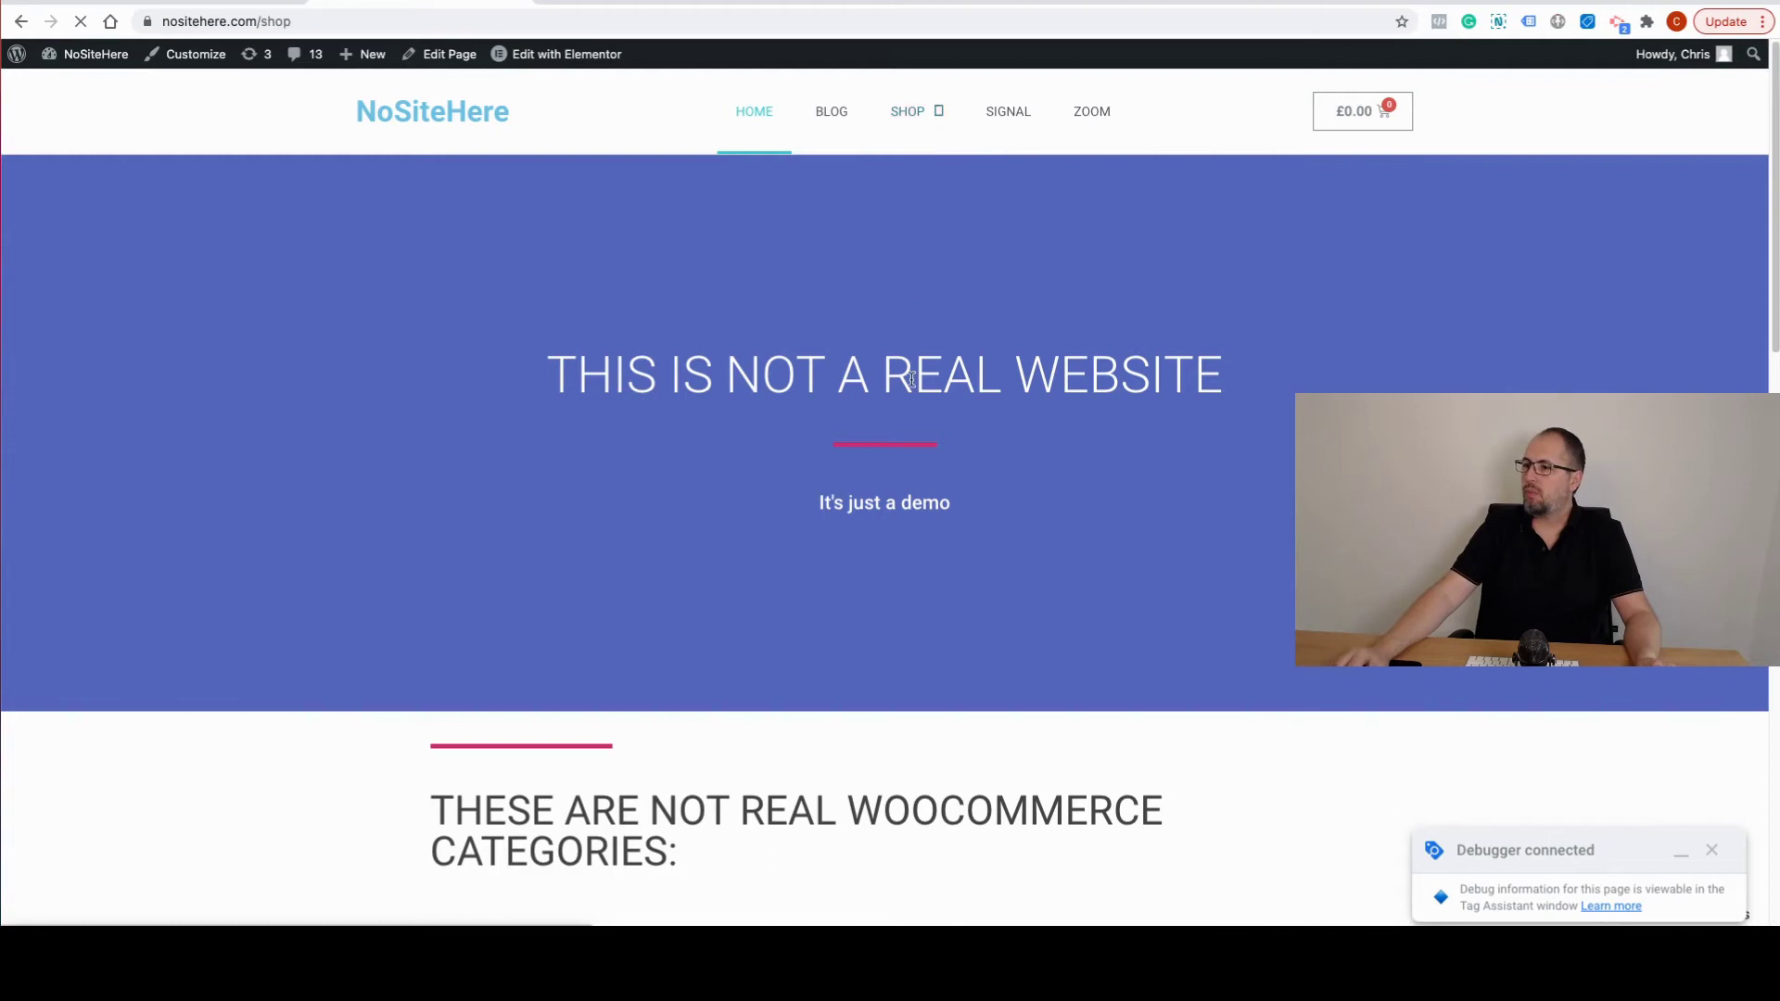
{"action": "scroll", "coordinate": [913, 386], "scroll_direction": "down", "scroll_amount": 5}
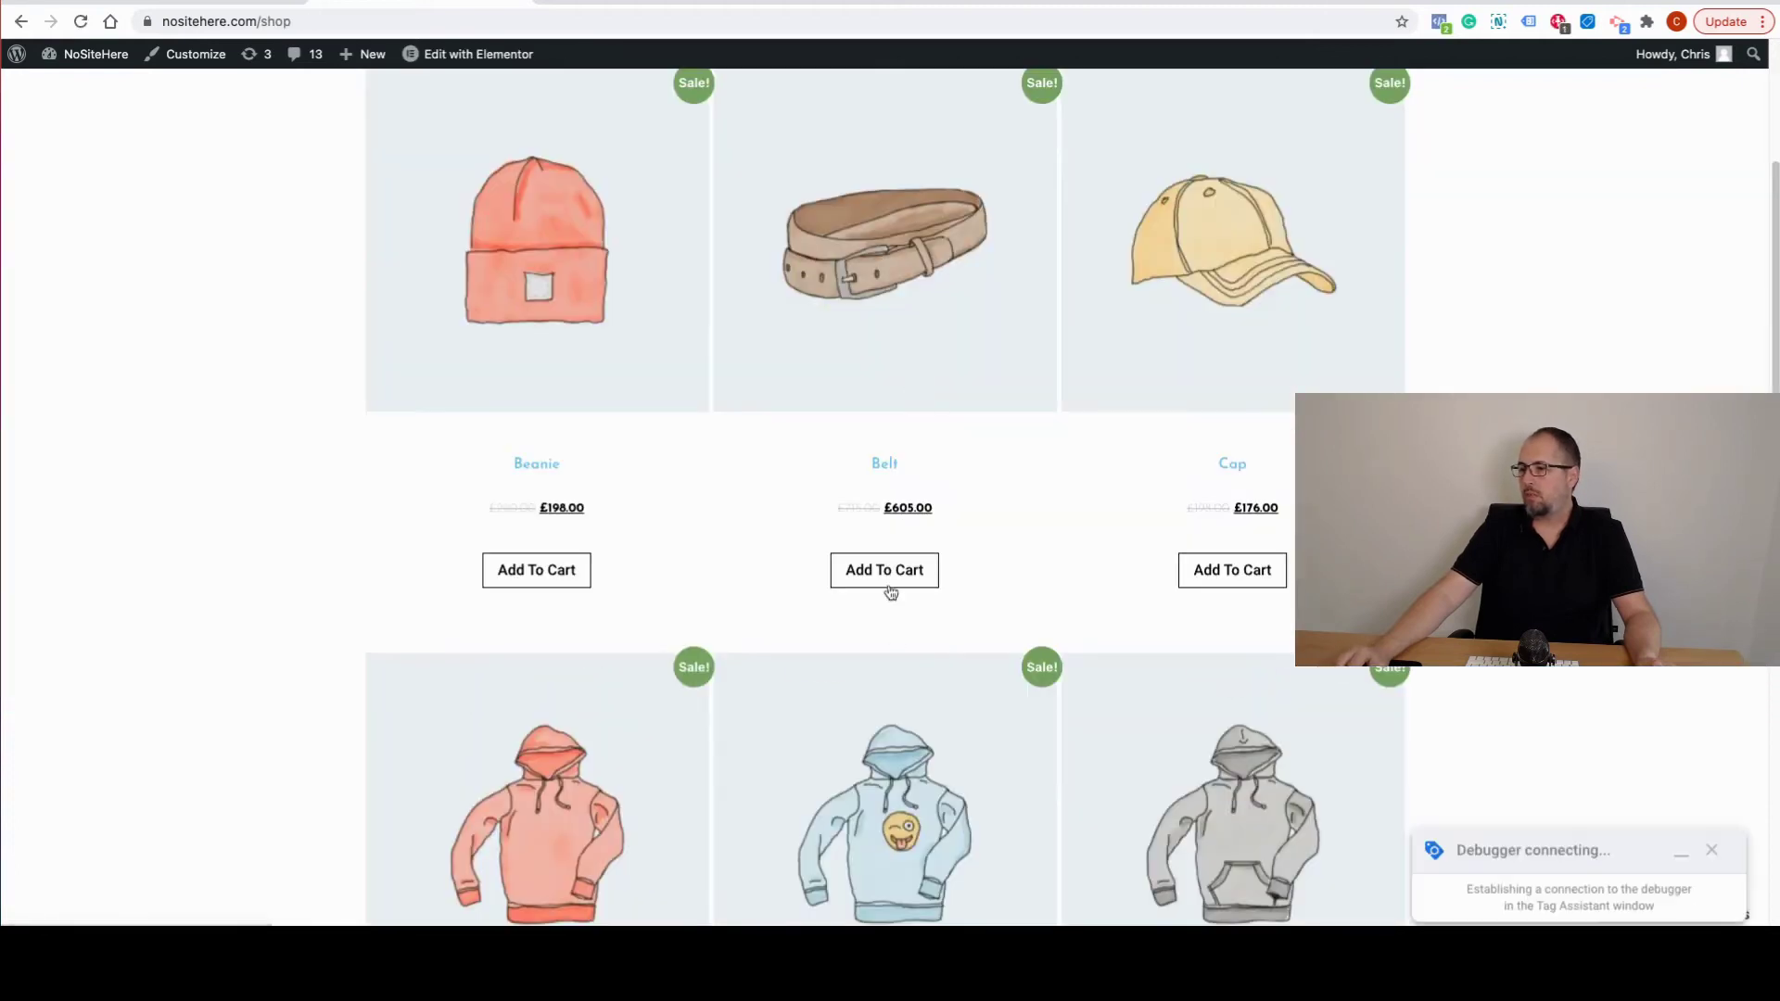
{"action": "left_click", "coordinate": [883, 571]}
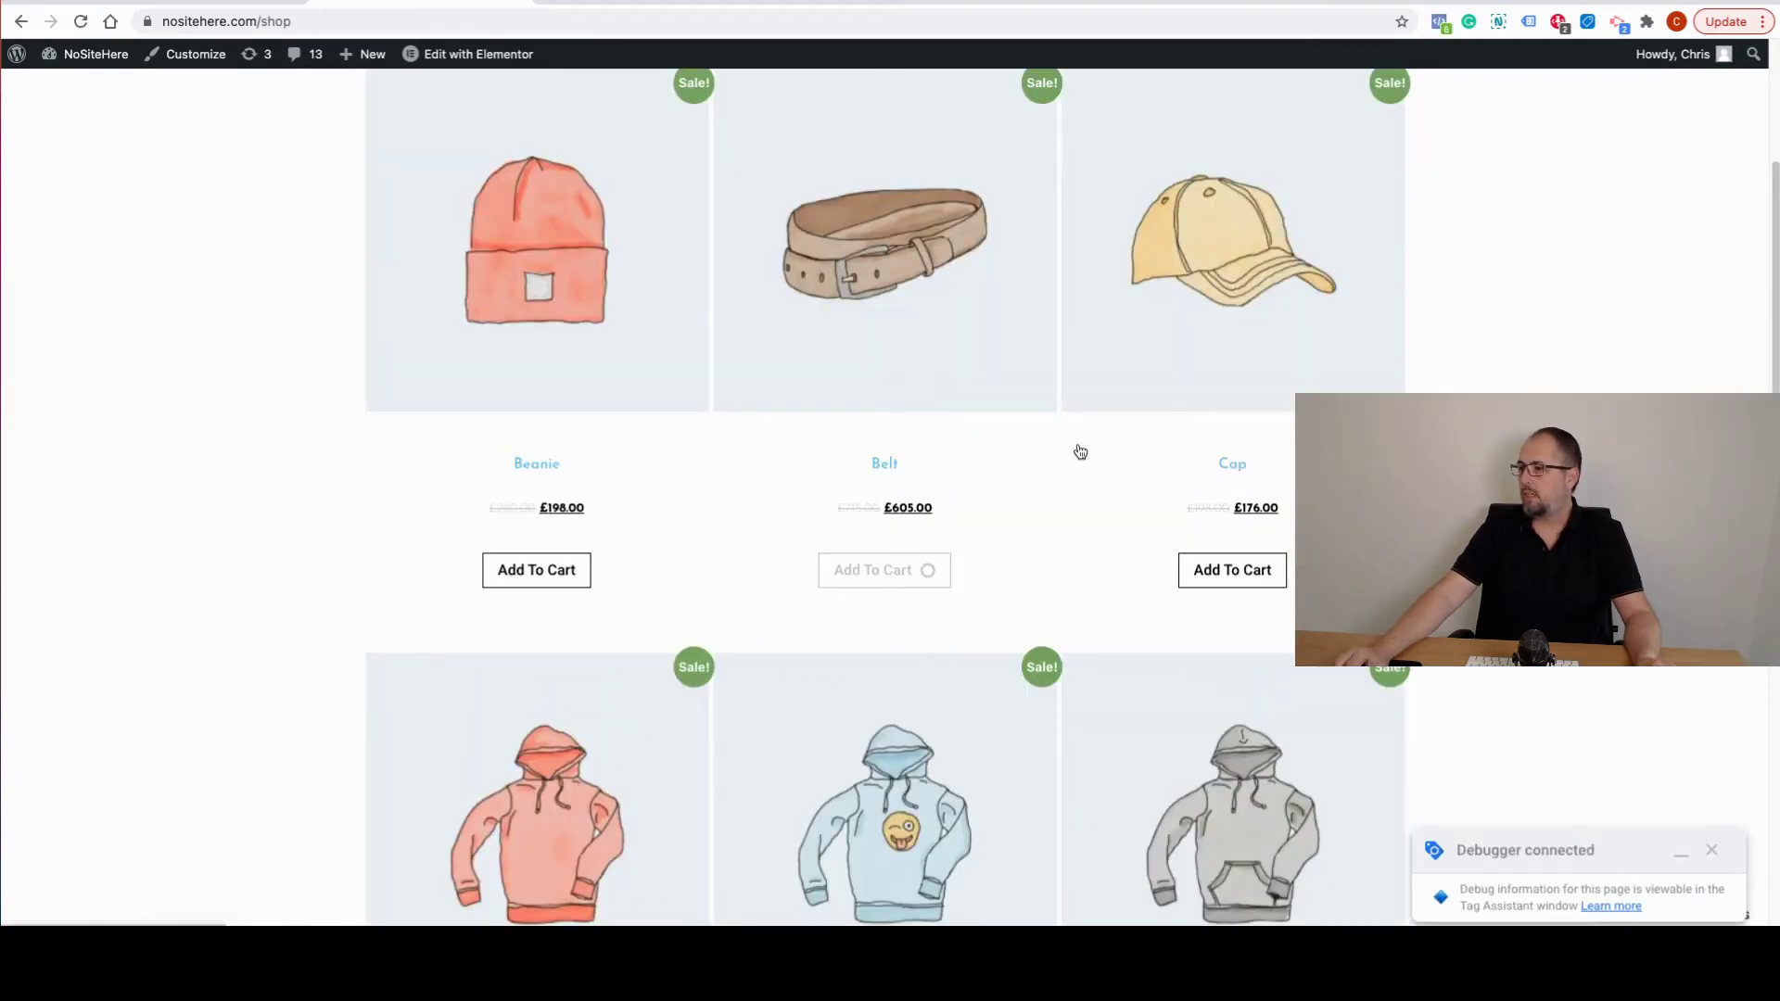
{"action": "left_click", "coordinate": [1230, 584]}
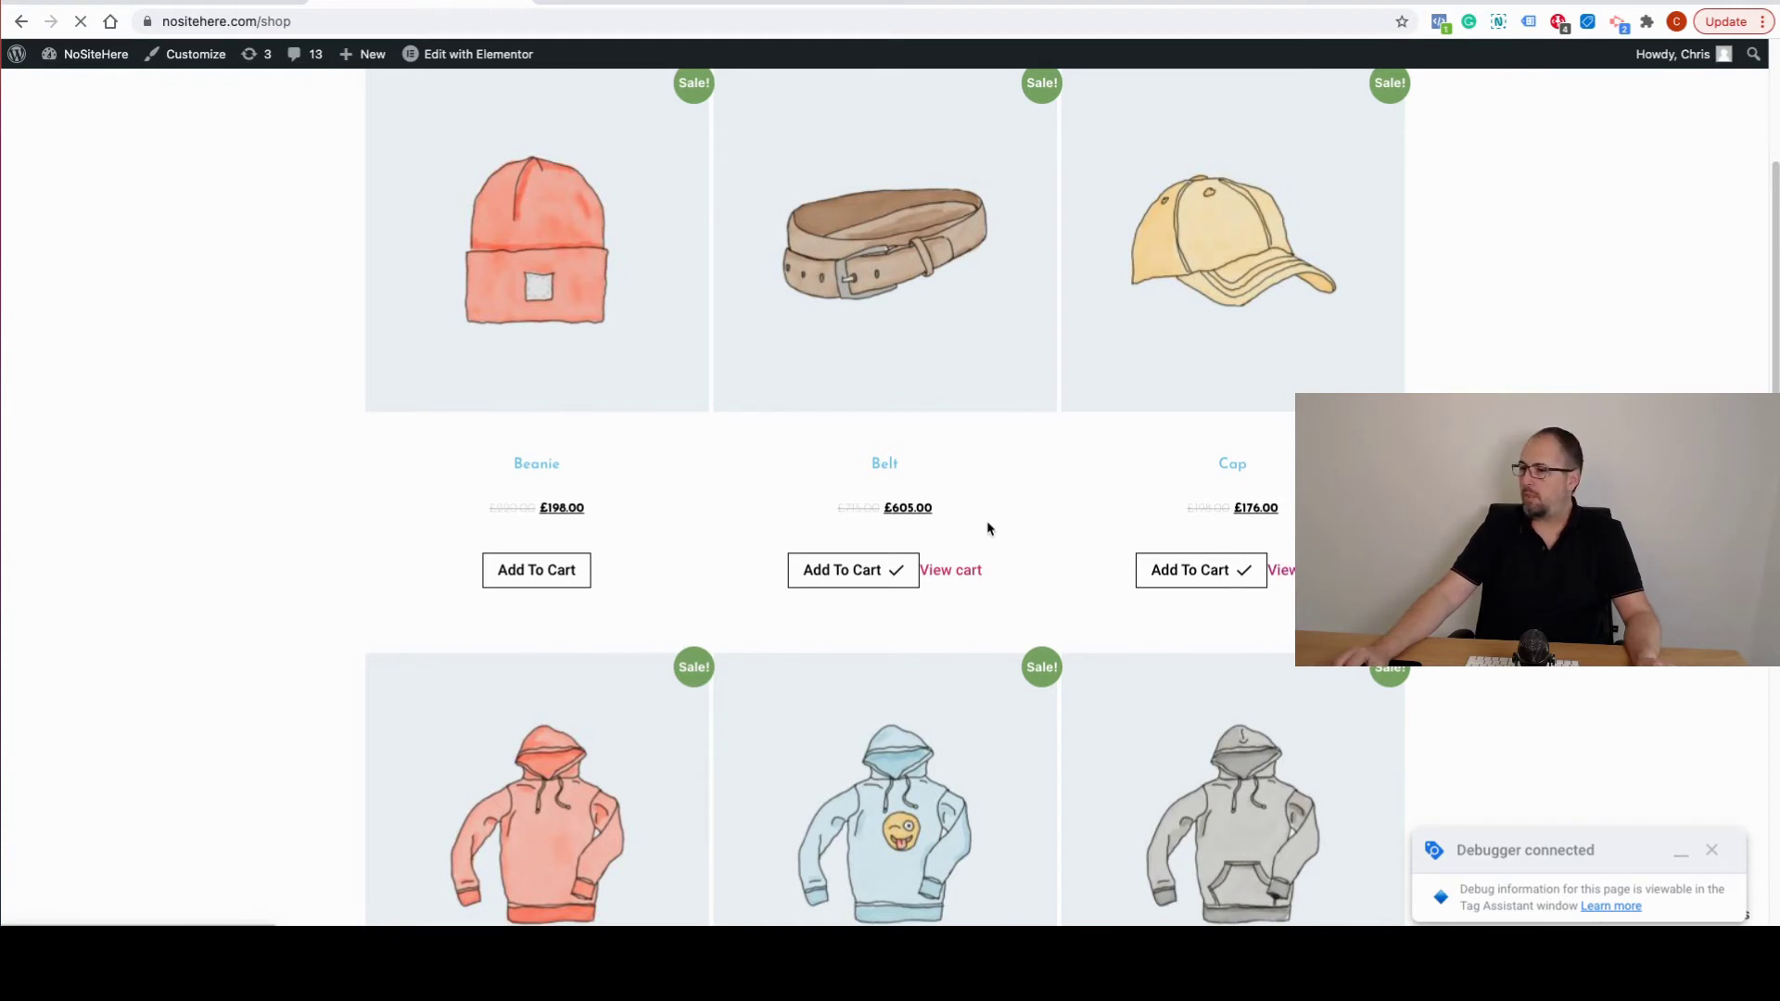
Step: Proceed from the cart to checkout and place the cash-on-delivery order for the Belt and Cap
{"action": "scroll", "coordinate": [1118, 431], "scroll_direction": "down", "scroll_amount": 2}
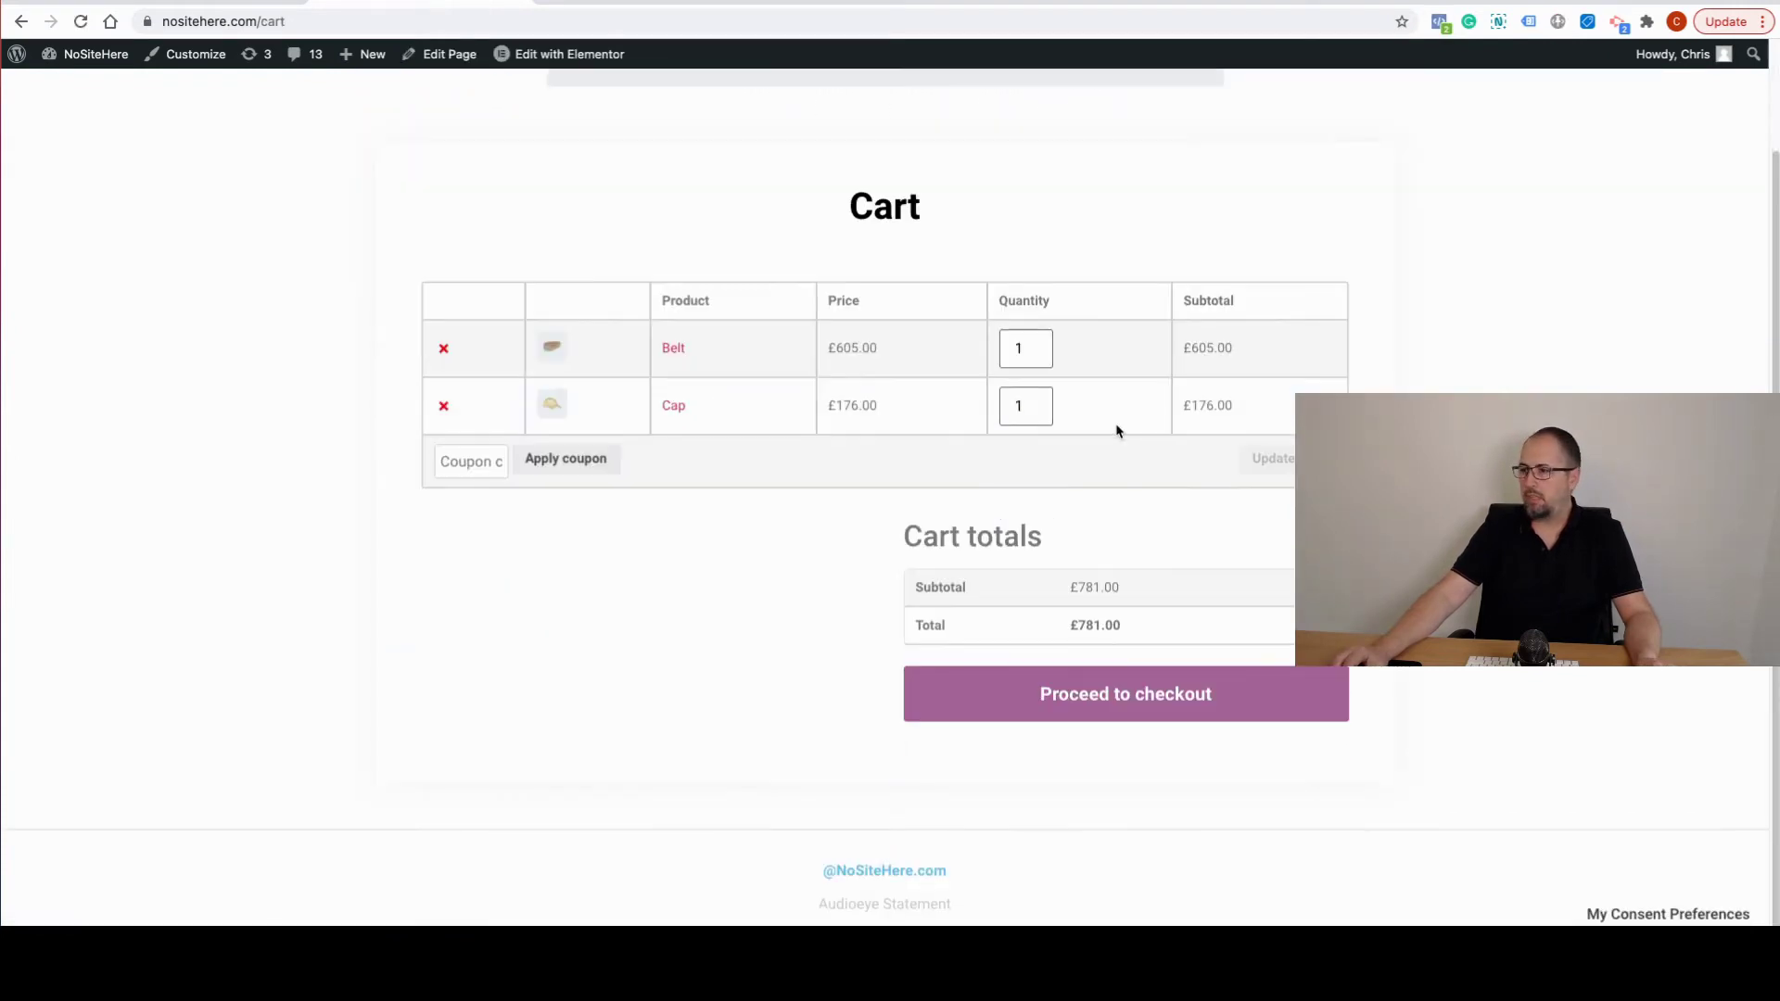
{"action": "left_click", "coordinate": [1064, 699]}
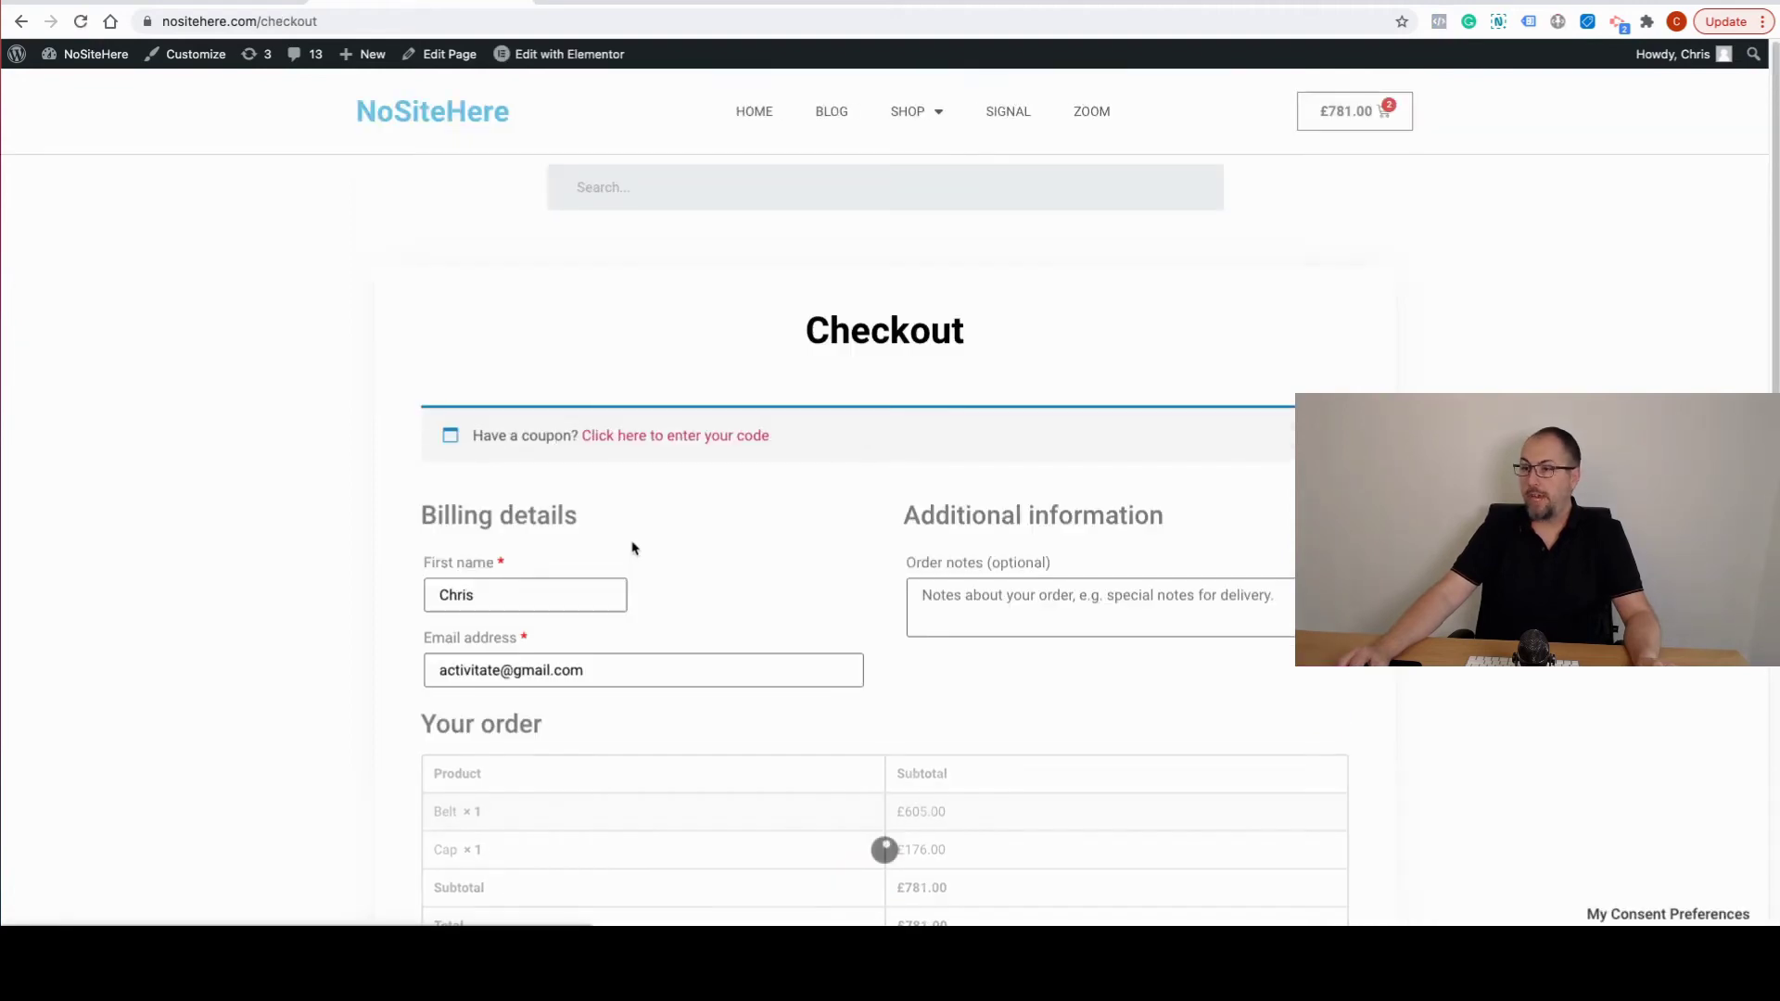
{"action": "scroll", "coordinate": [815, 366], "scroll_direction": "down", "scroll_amount": 2}
{"action": "scroll", "coordinate": [815, 366], "scroll_direction": "down", "scroll_amount": 2}
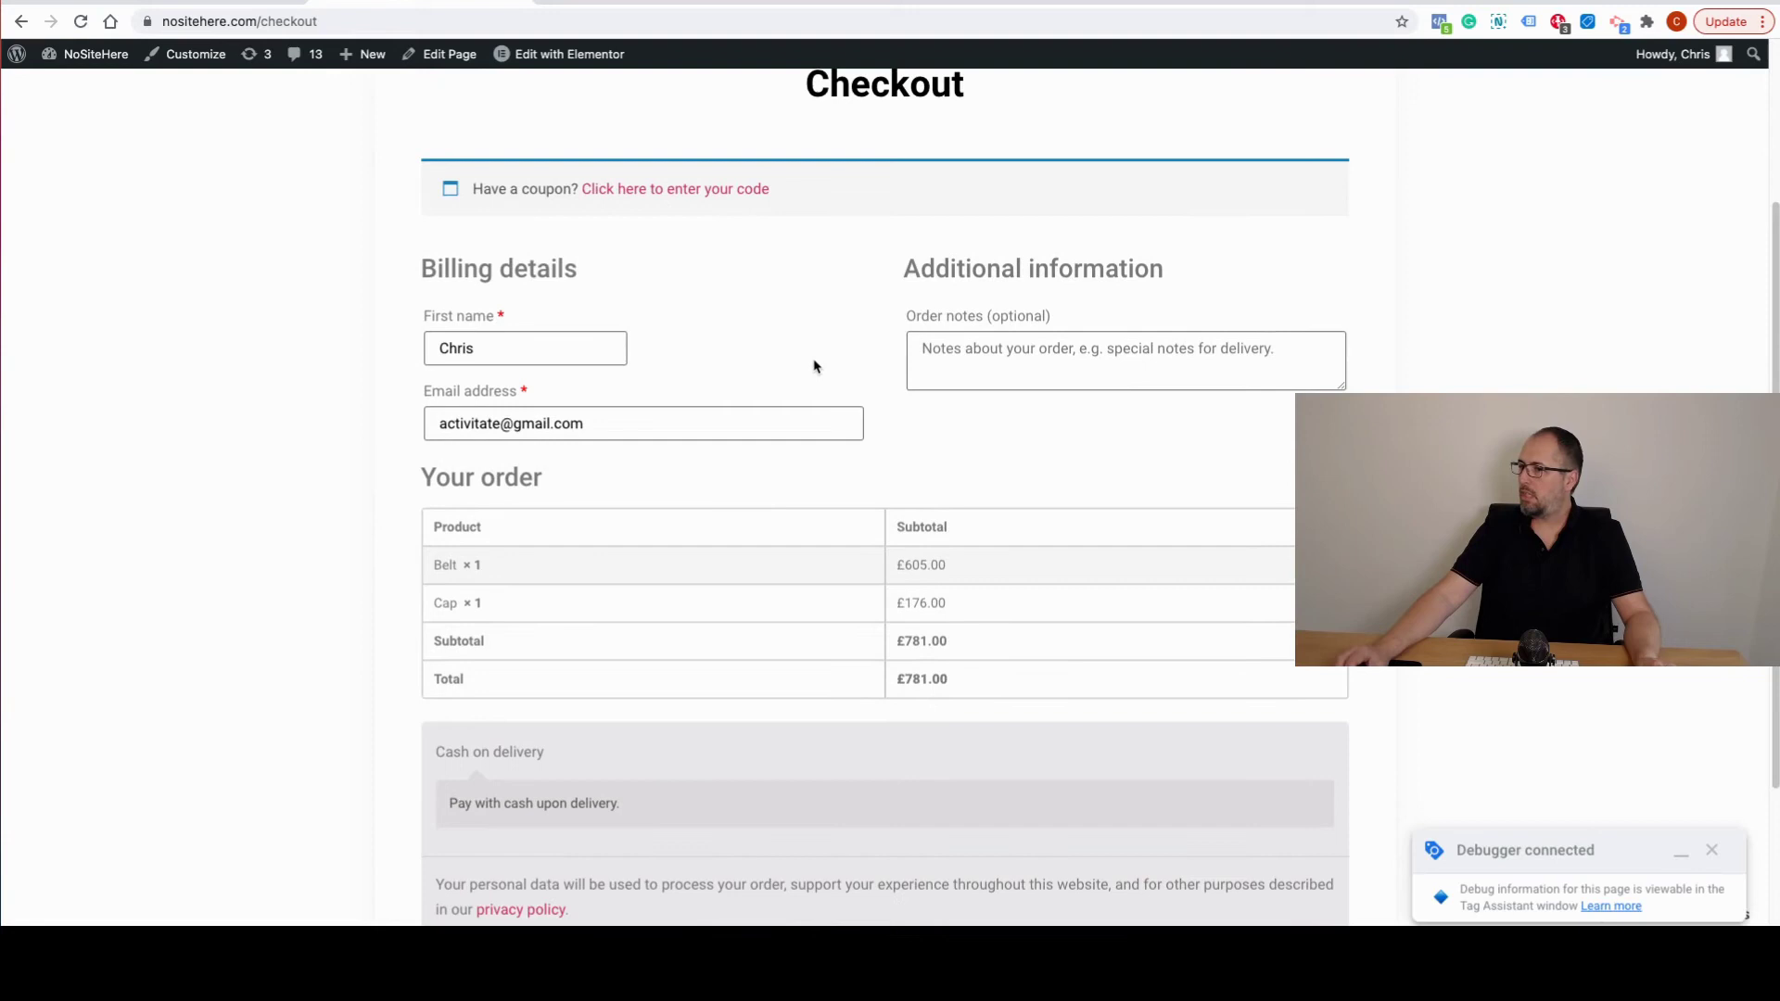
{"action": "scroll", "coordinate": [809, 367], "scroll_direction": "down", "scroll_amount": 4}
{"action": "left_click", "coordinate": [1303, 730]}
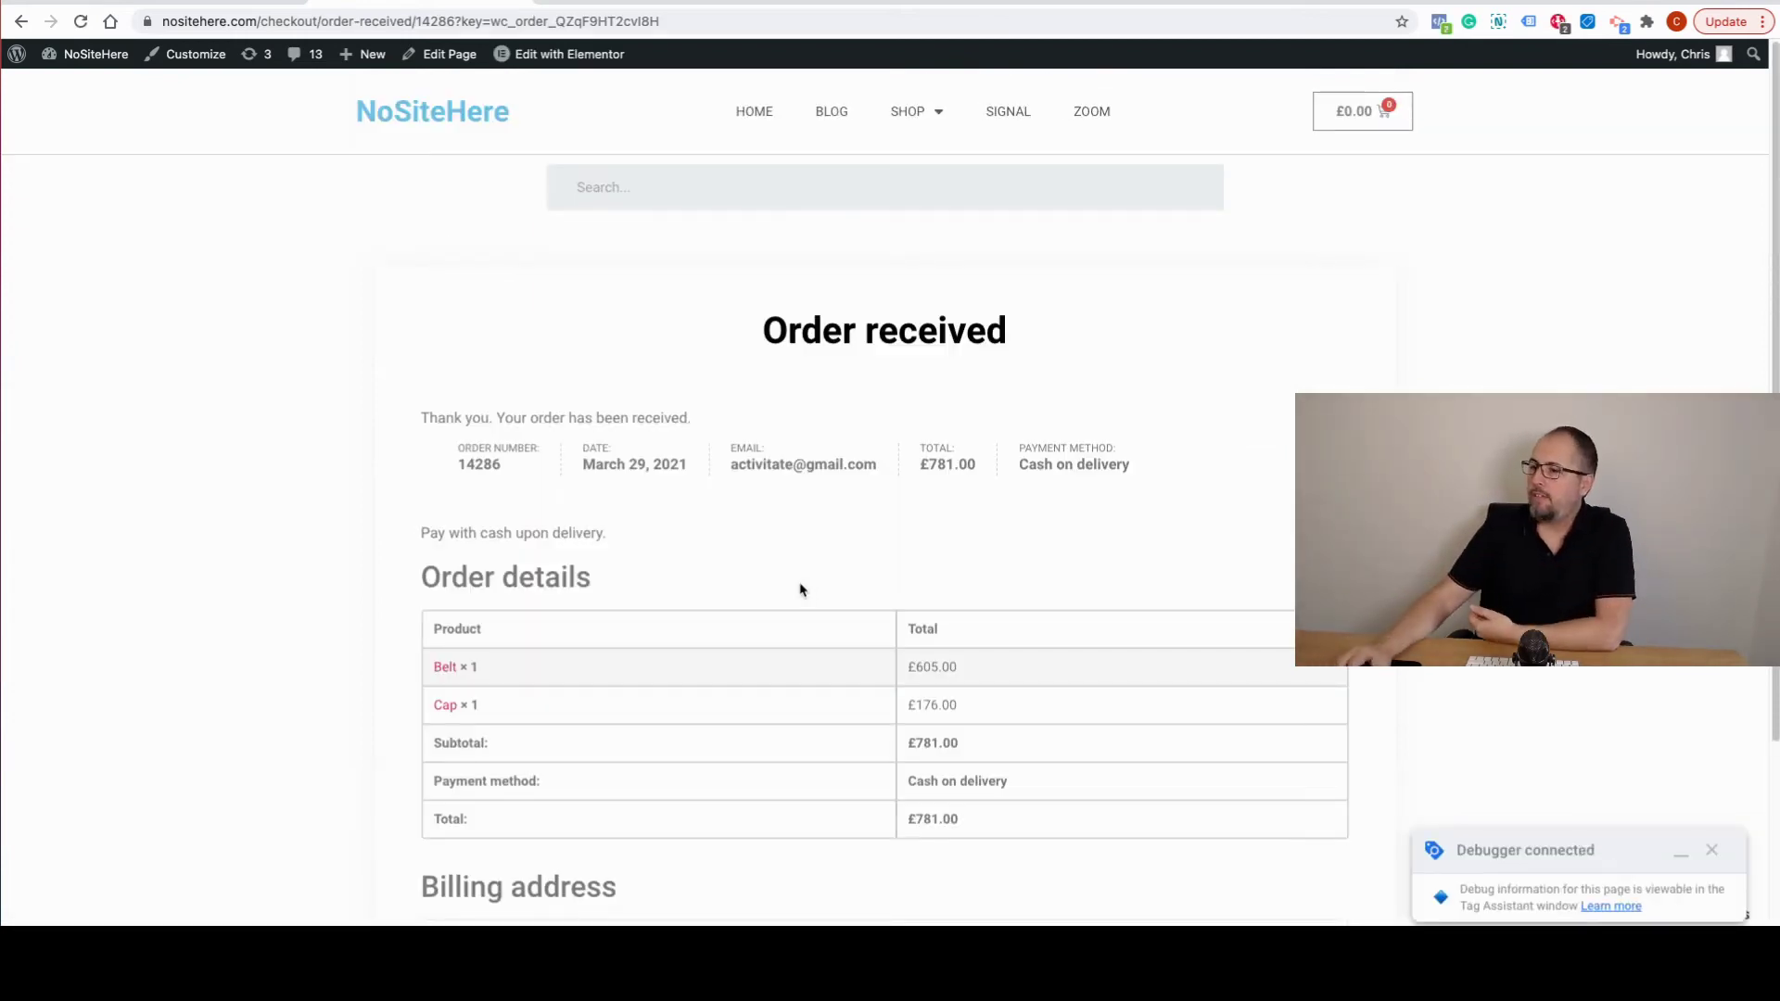
Step: Return to Tag Assistant, dismiss the connection dialog, and compare the hits sent for the Google Analytics and Google Ads containers
{"action": "left_click", "coordinate": [232, 3]}
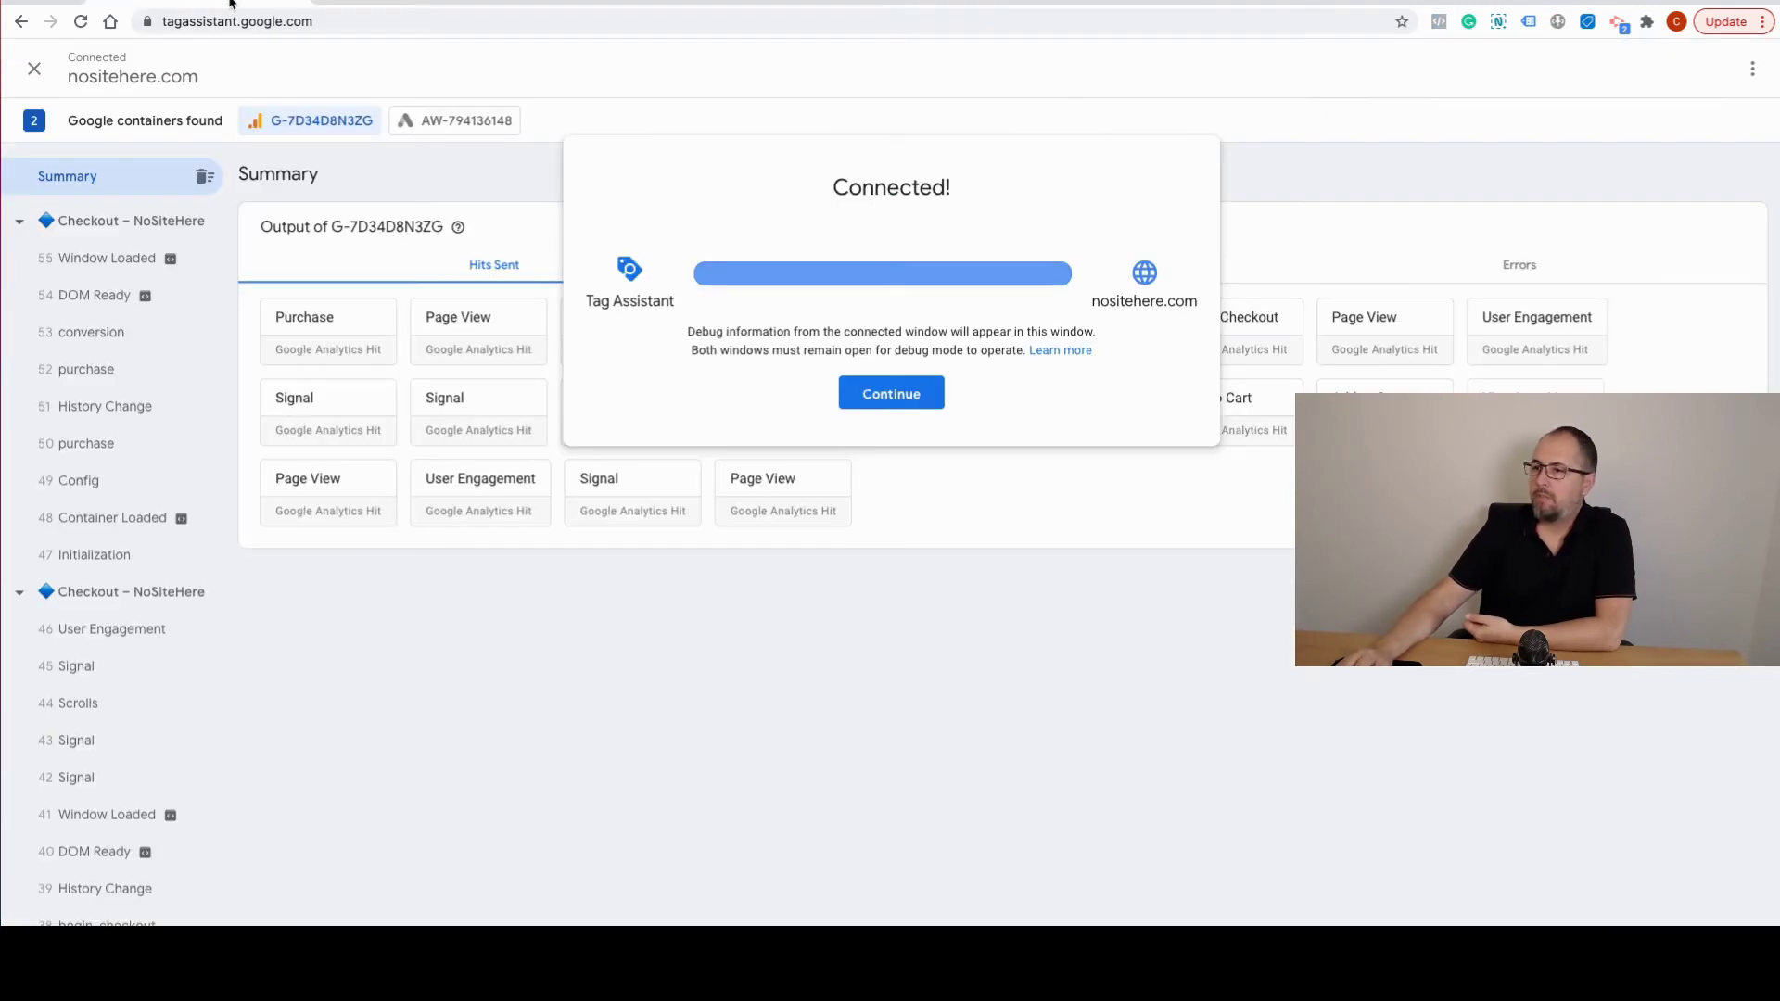
{"action": "left_click", "coordinate": [1010, 586]}
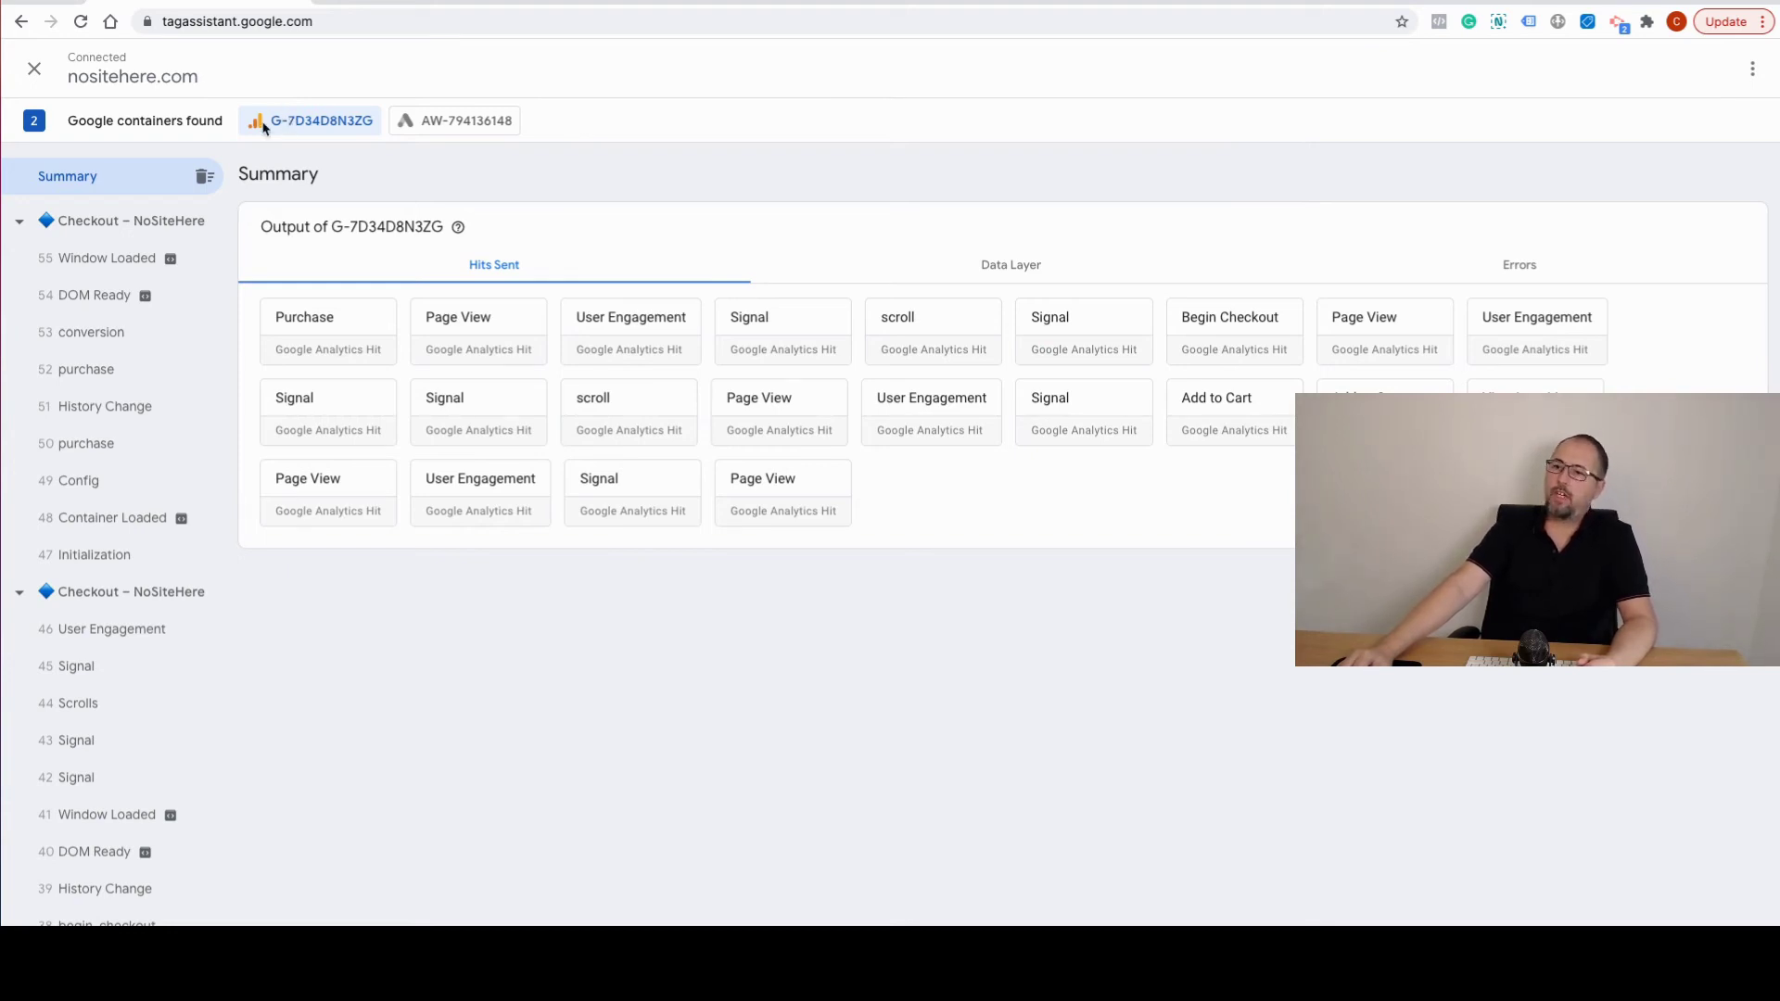
{"action": "left_click", "coordinate": [439, 124]}
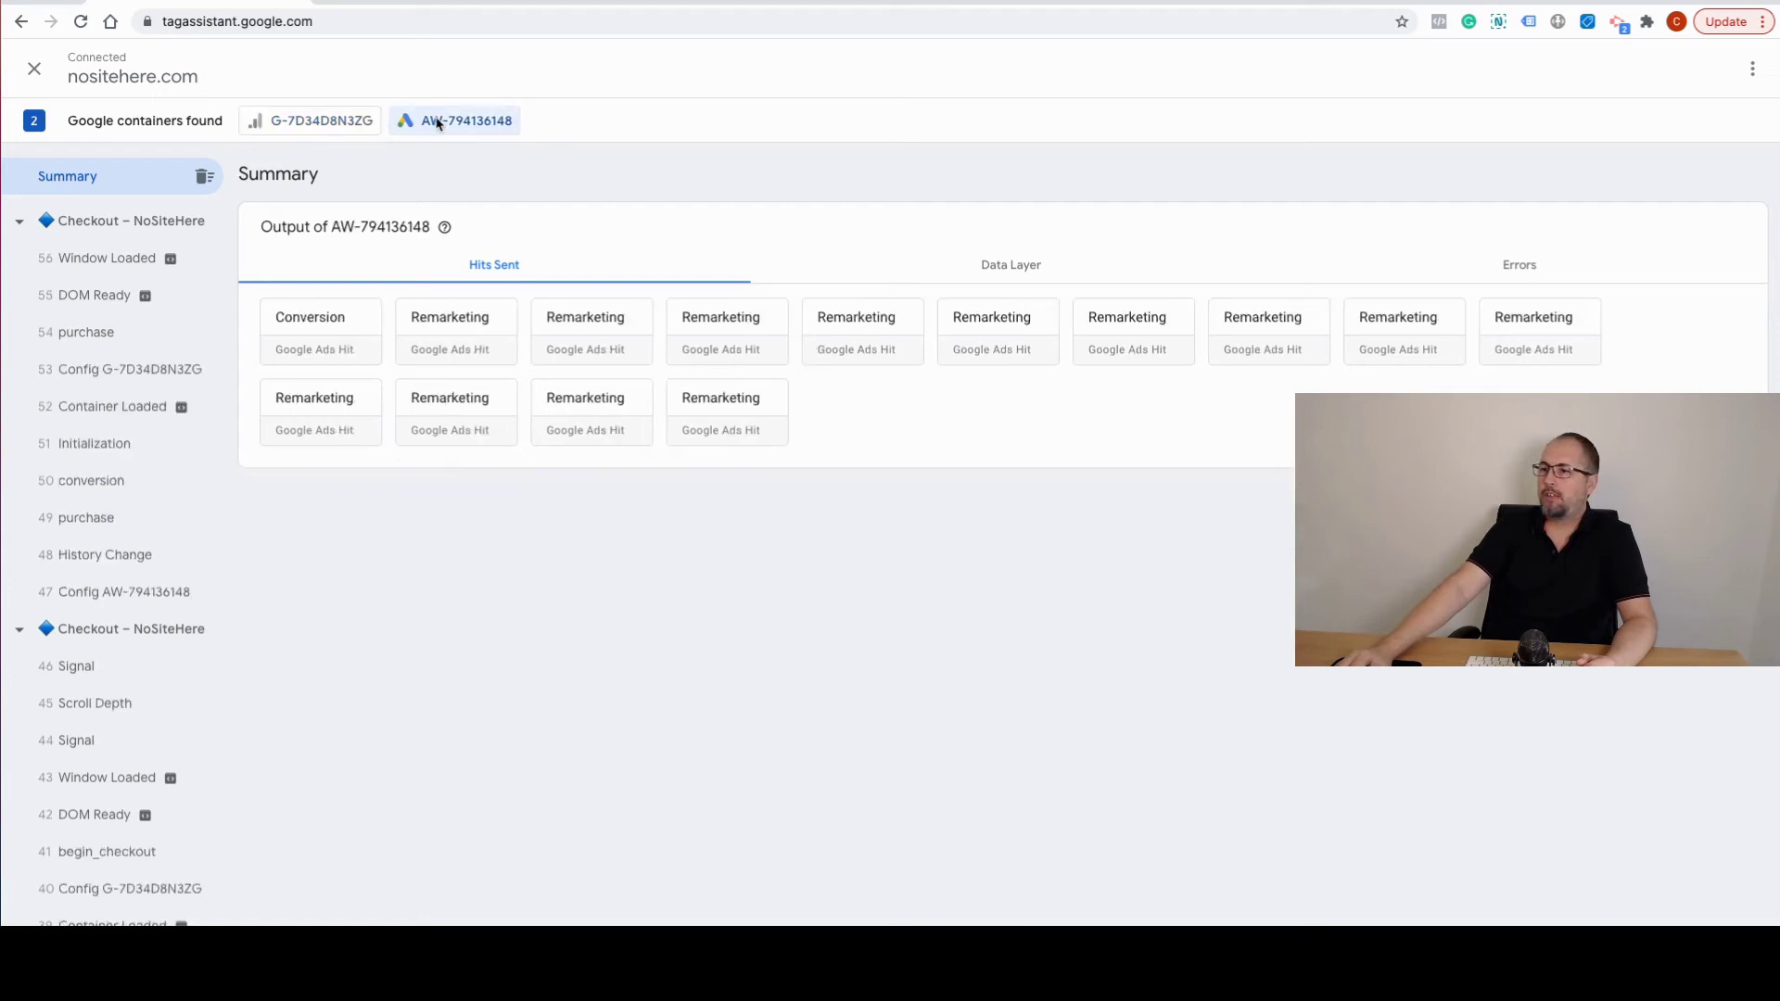
{"action": "left_click", "coordinate": [320, 122]}
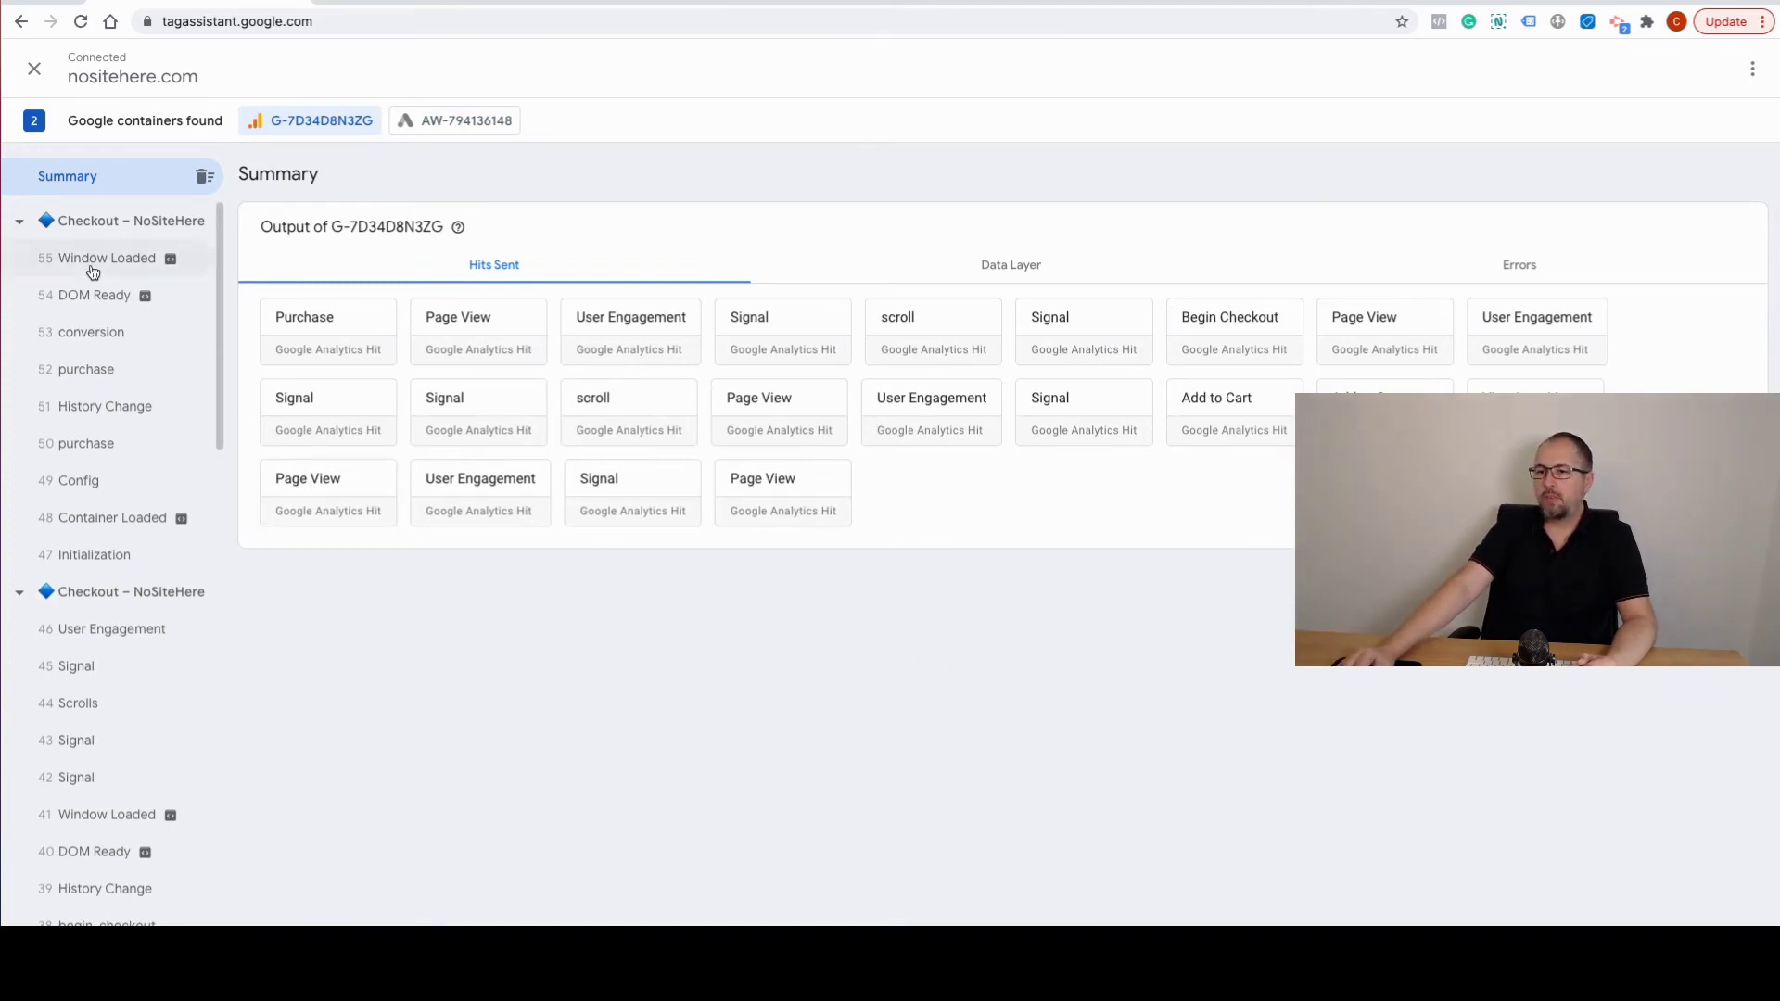
Step: Collapse the two Checkout event groups and examine the Google Analytics Purchase hit's parameters
{"action": "left_click", "coordinate": [18, 221]}
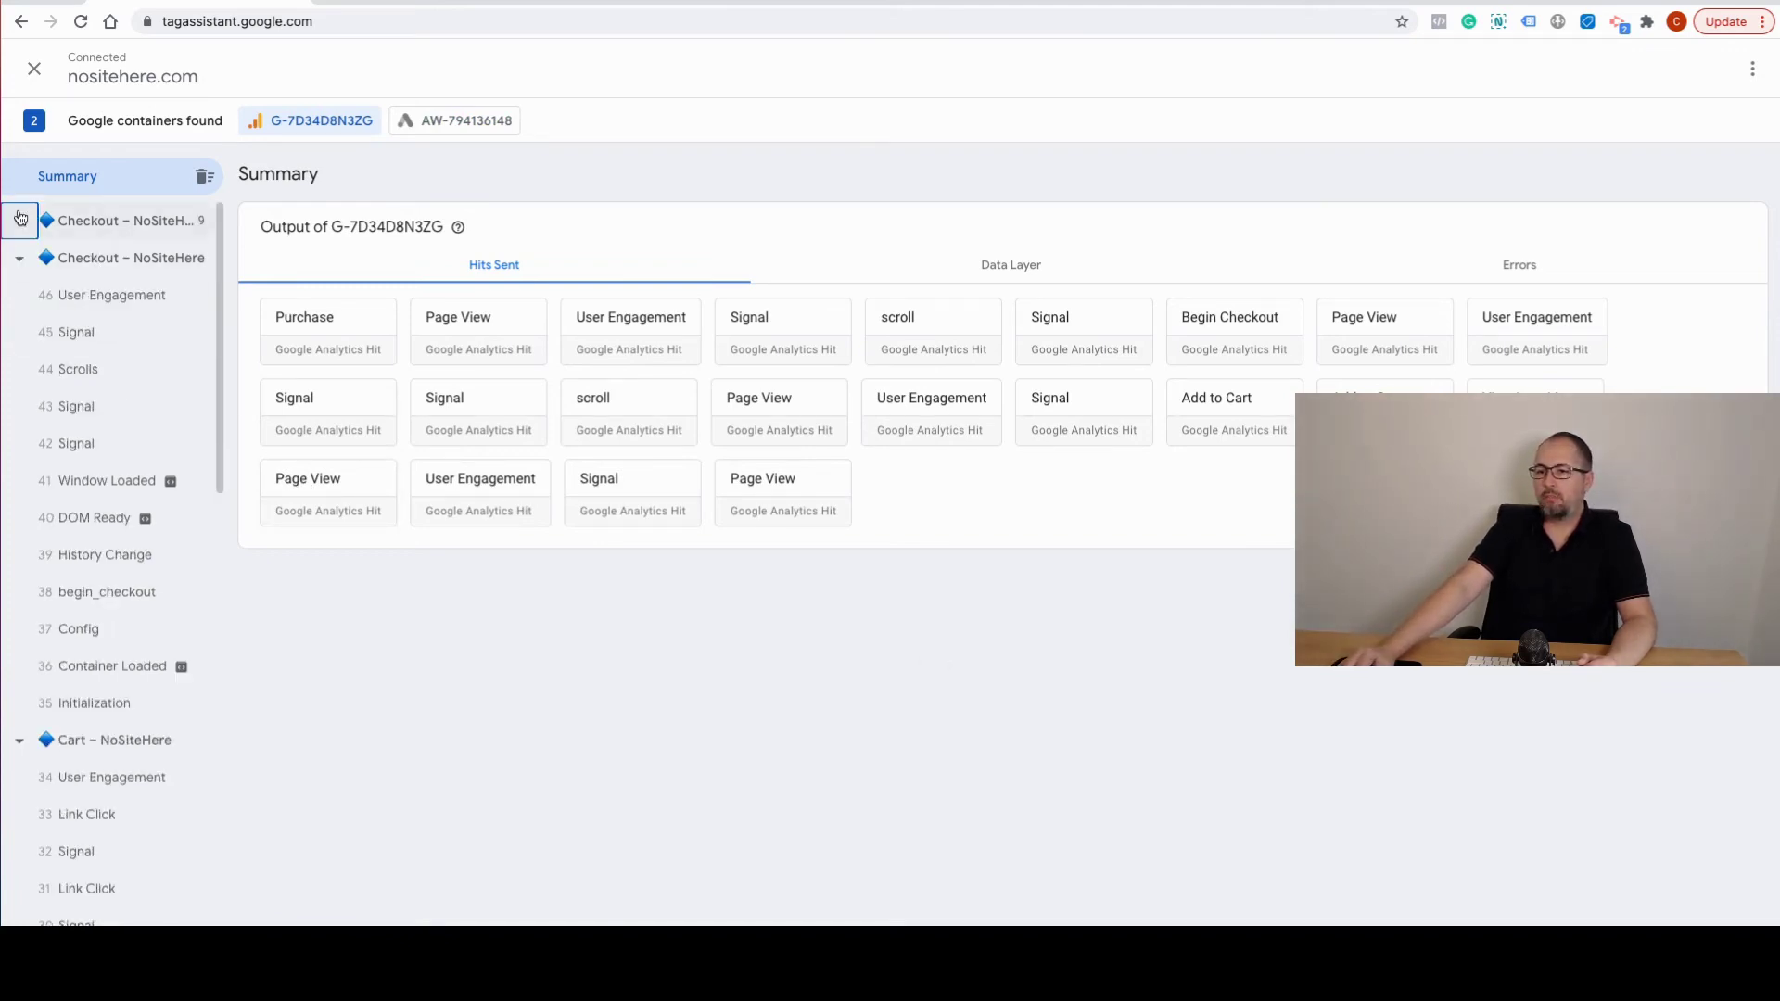
{"action": "left_click", "coordinate": [19, 258]}
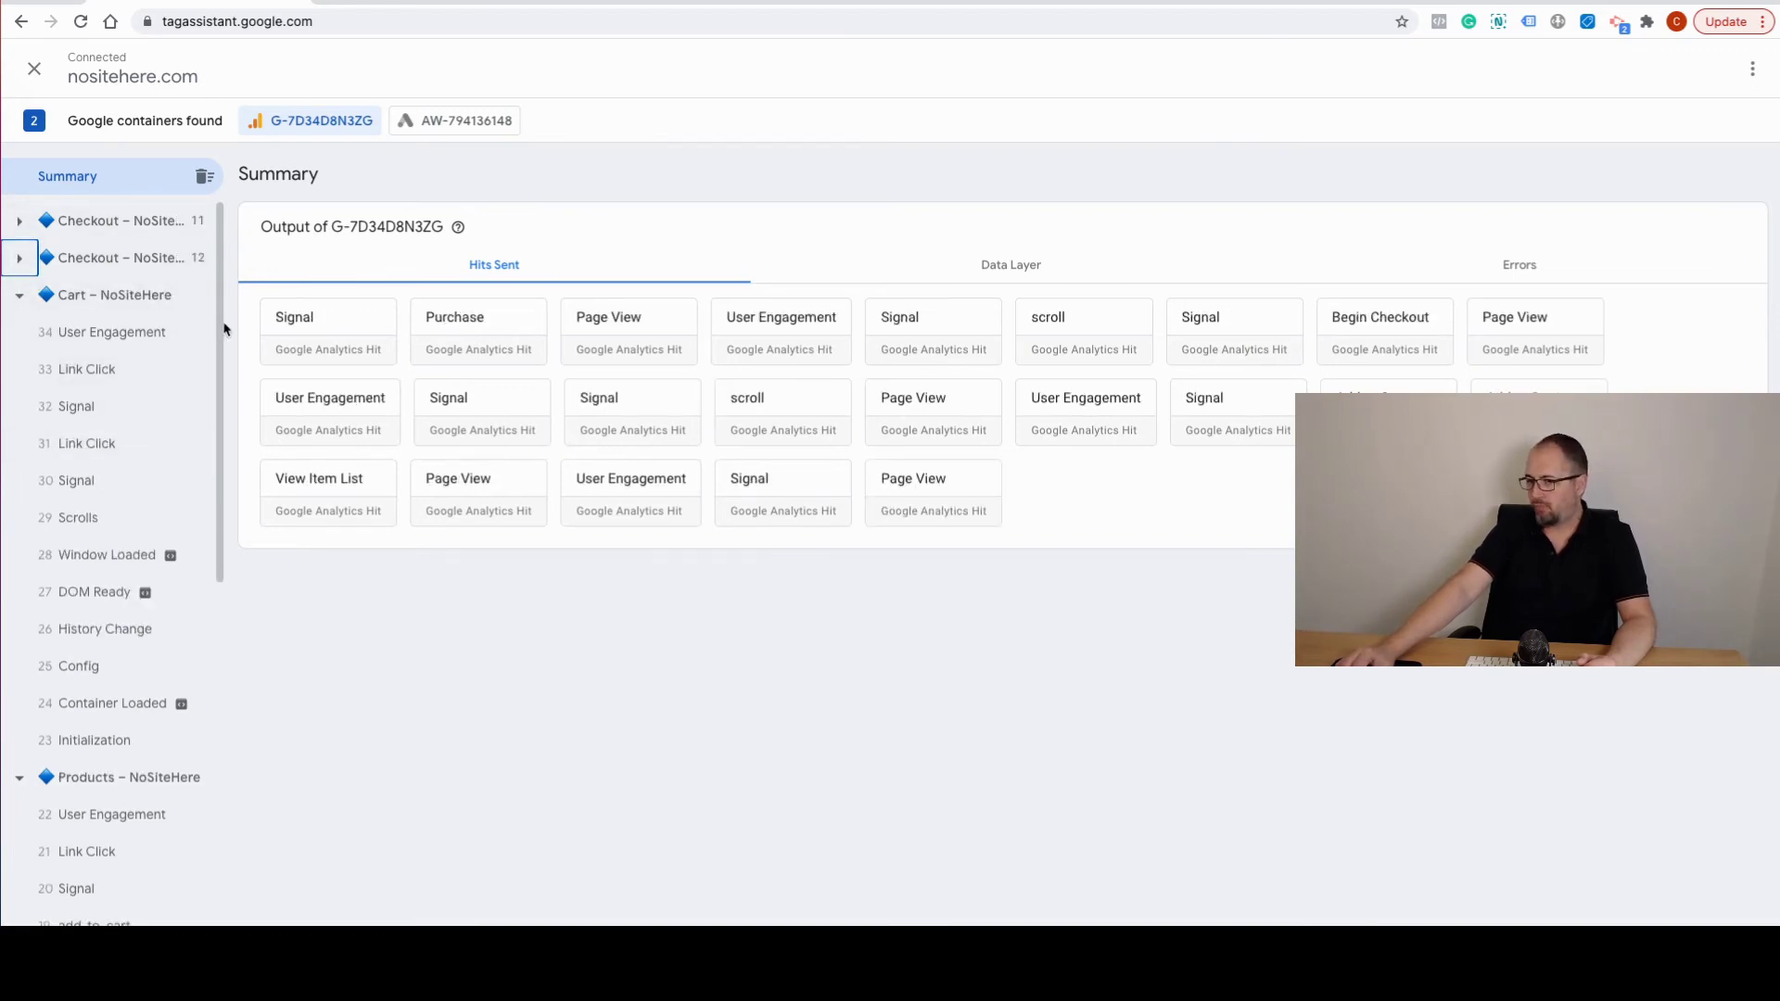
{"action": "left_click", "coordinate": [475, 337]}
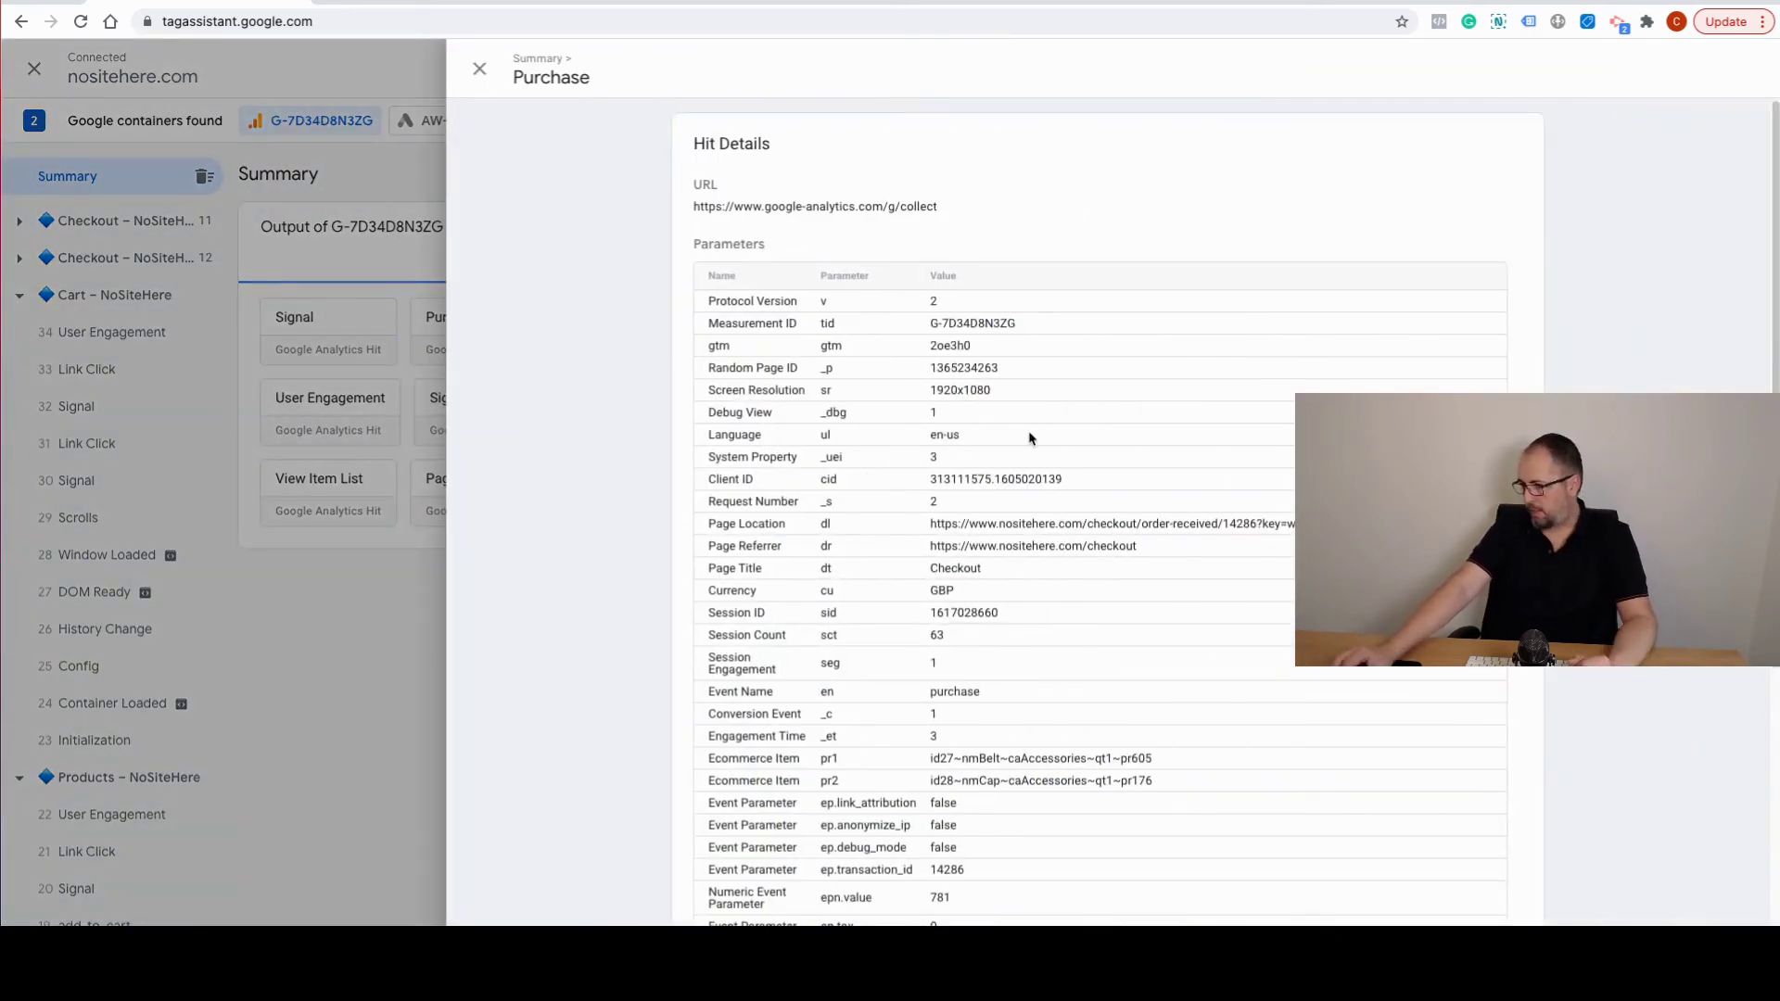
{"action": "scroll", "coordinate": [1029, 439], "scroll_direction": "down", "scroll_amount": 5}
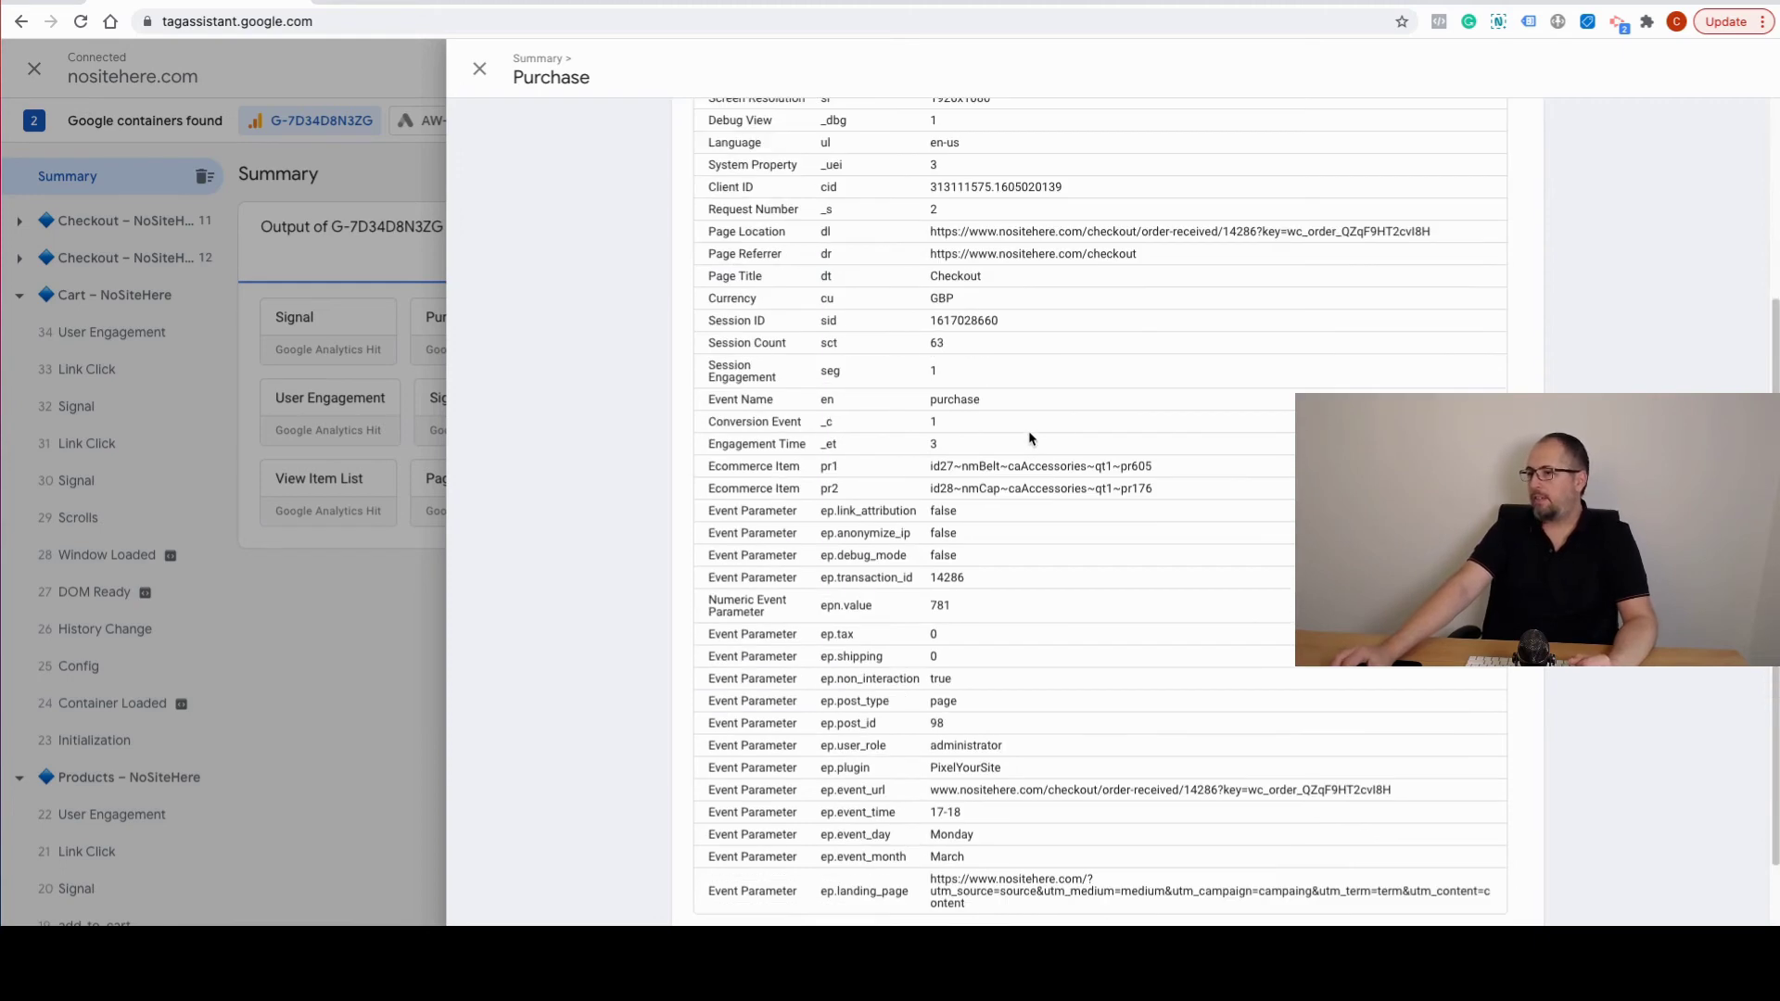
Step: Review the Purchase hit's currency, ecommerce items, transaction value and PixelYourSite event parameters, and close its details
{"action": "scroll", "coordinate": [1031, 439], "scroll_direction": "up", "scroll_amount": 5}
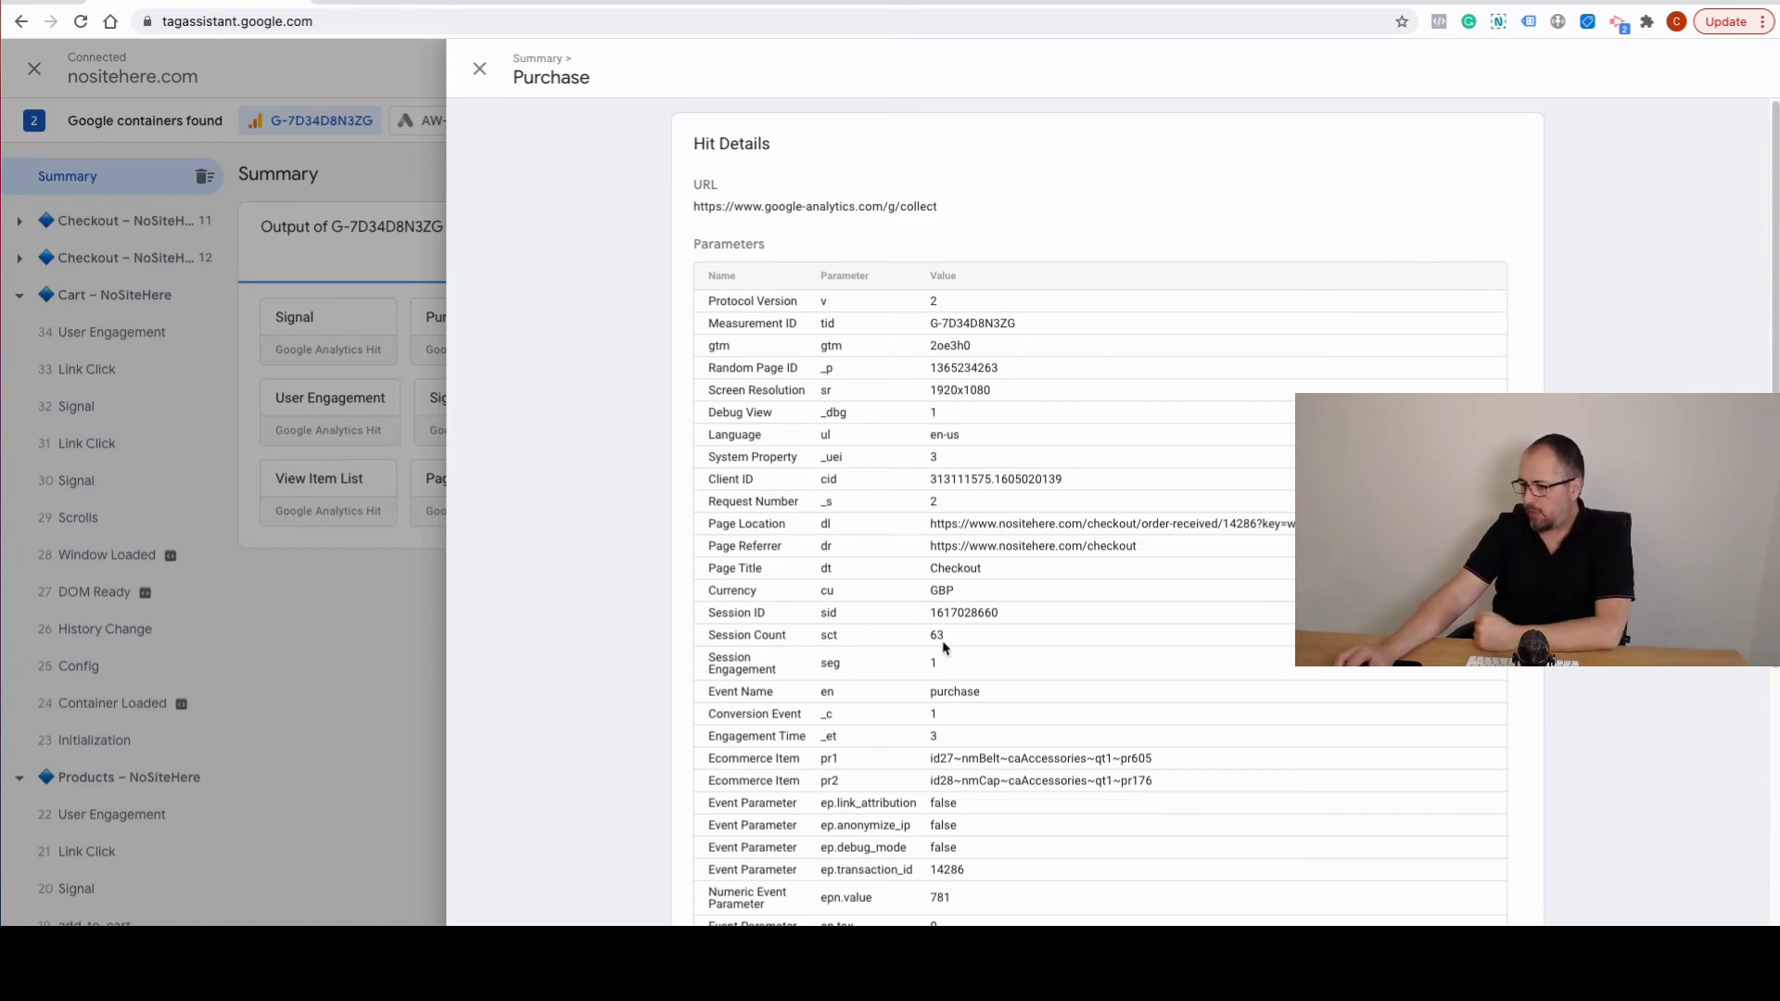
{"action": "scroll", "coordinate": [931, 715], "scroll_direction": "down", "scroll_amount": 1}
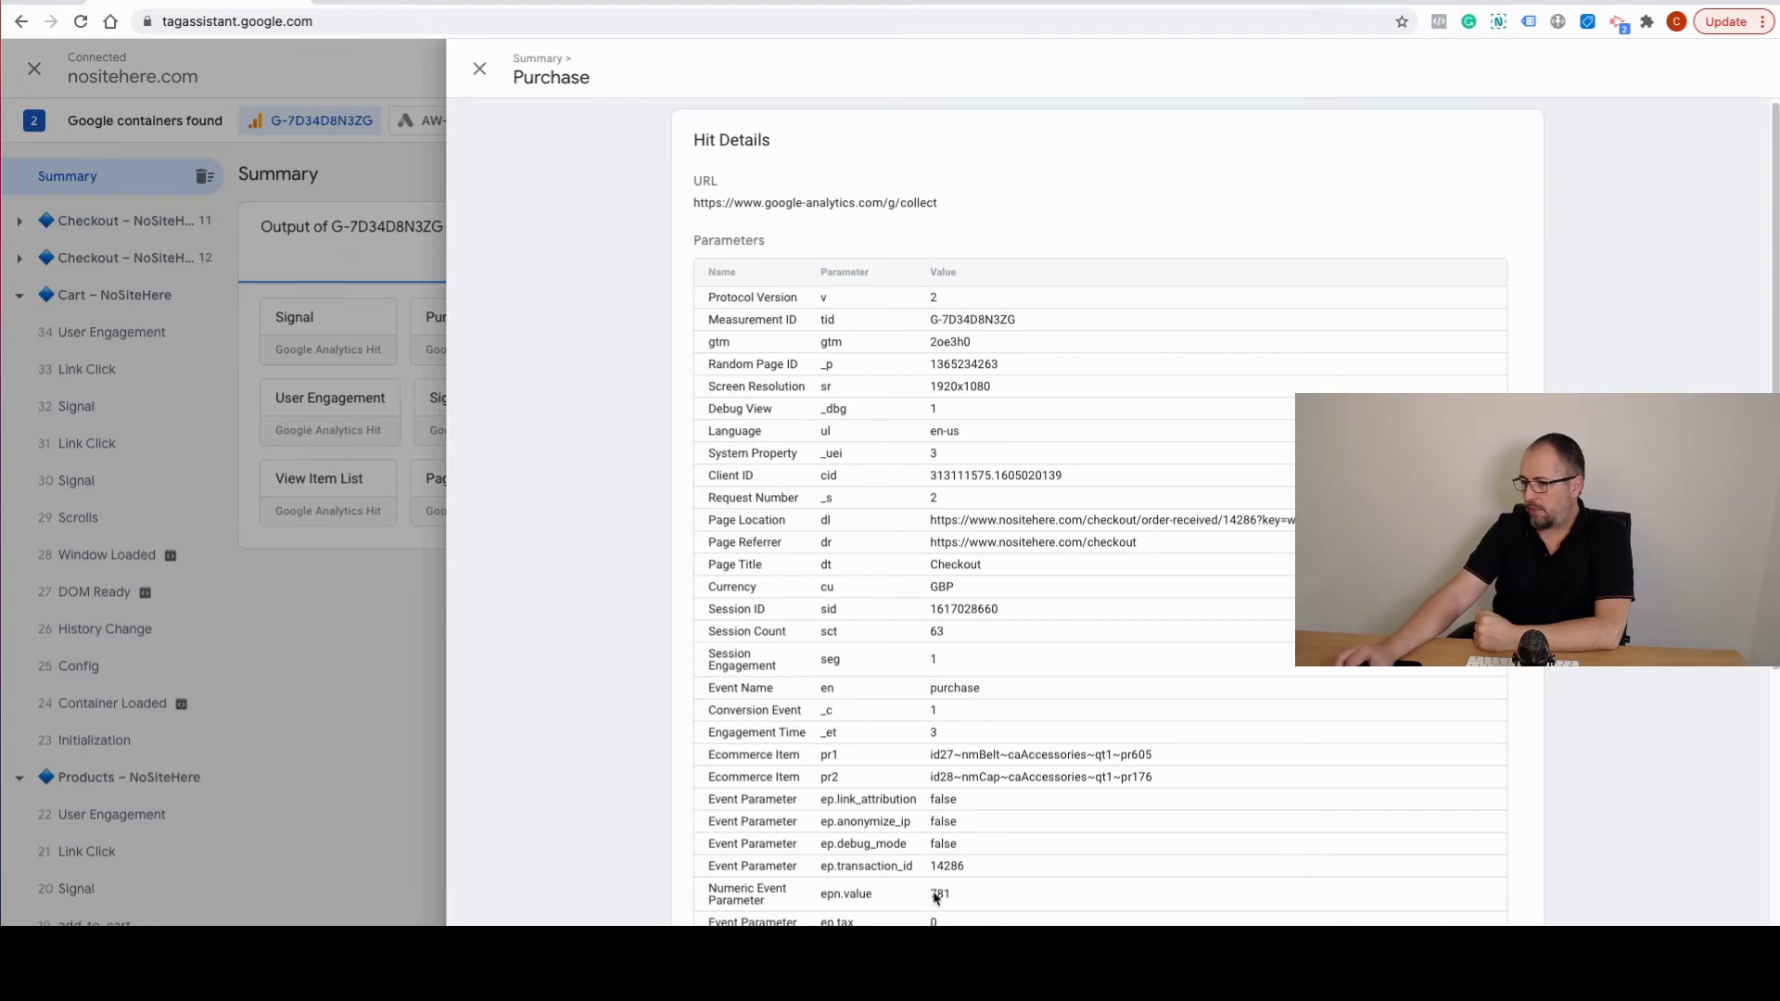
{"action": "scroll", "coordinate": [957, 897], "scroll_direction": "down", "scroll_amount": 4}
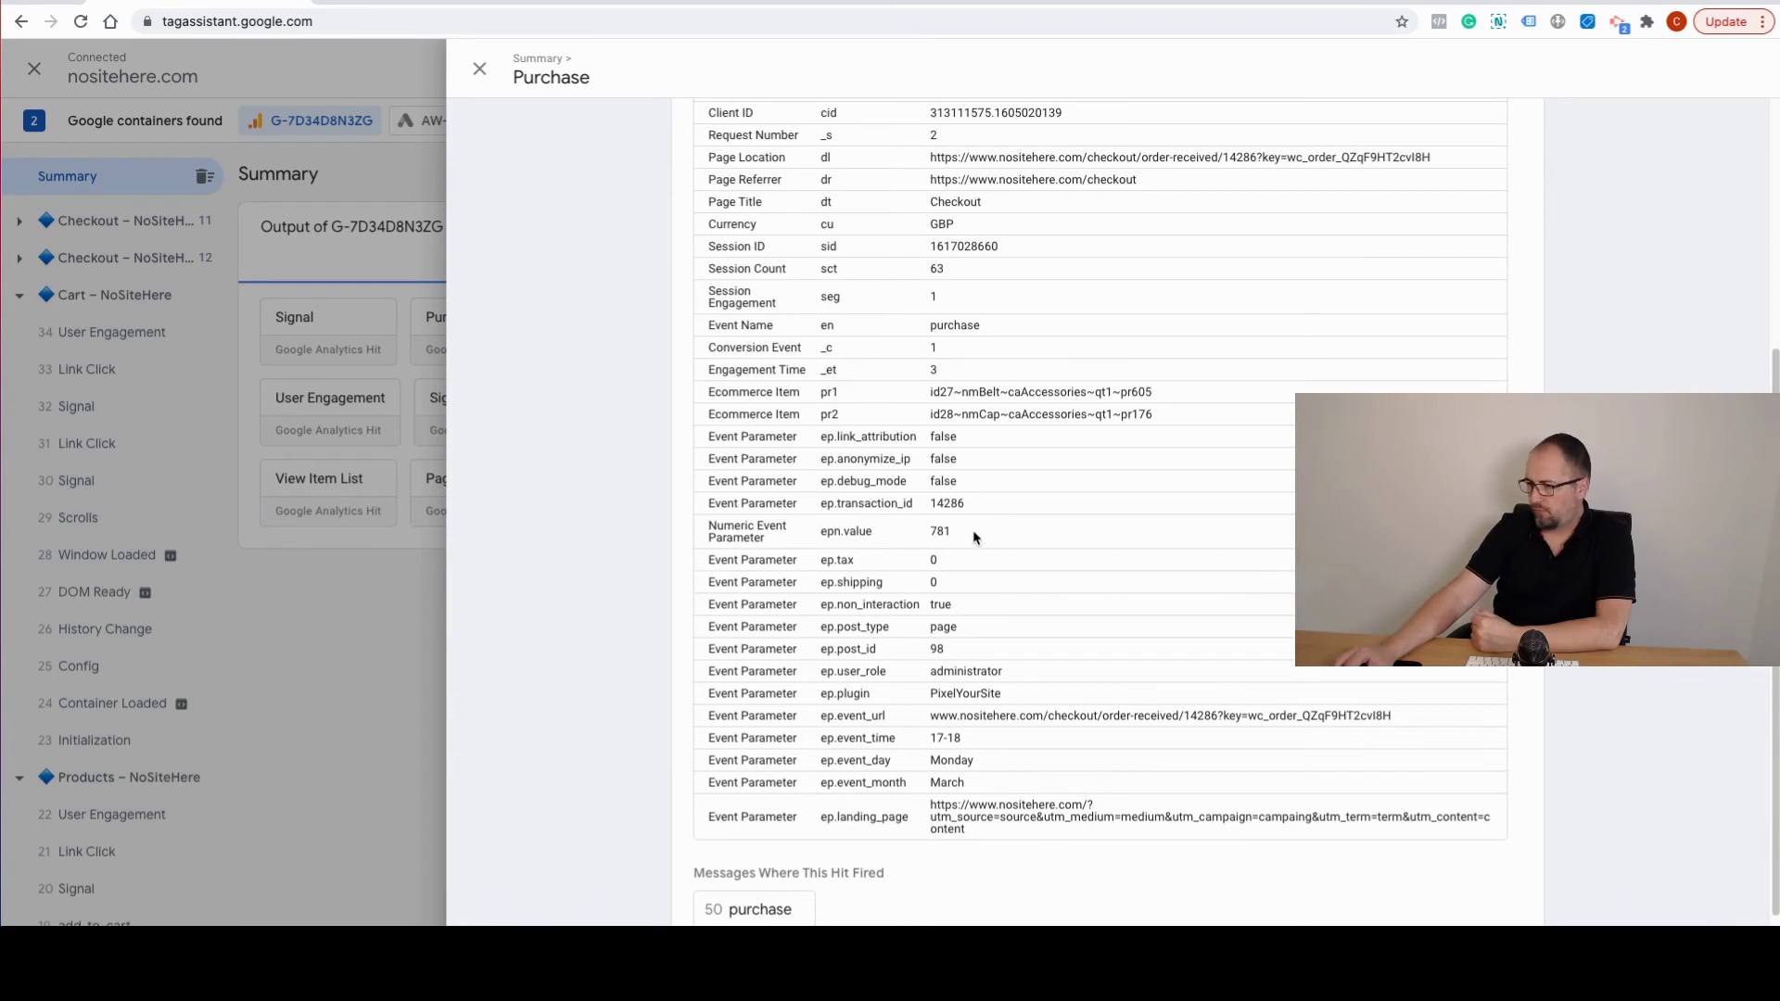
{"action": "scroll", "coordinate": [976, 538], "scroll_direction": "up", "scroll_amount": 4}
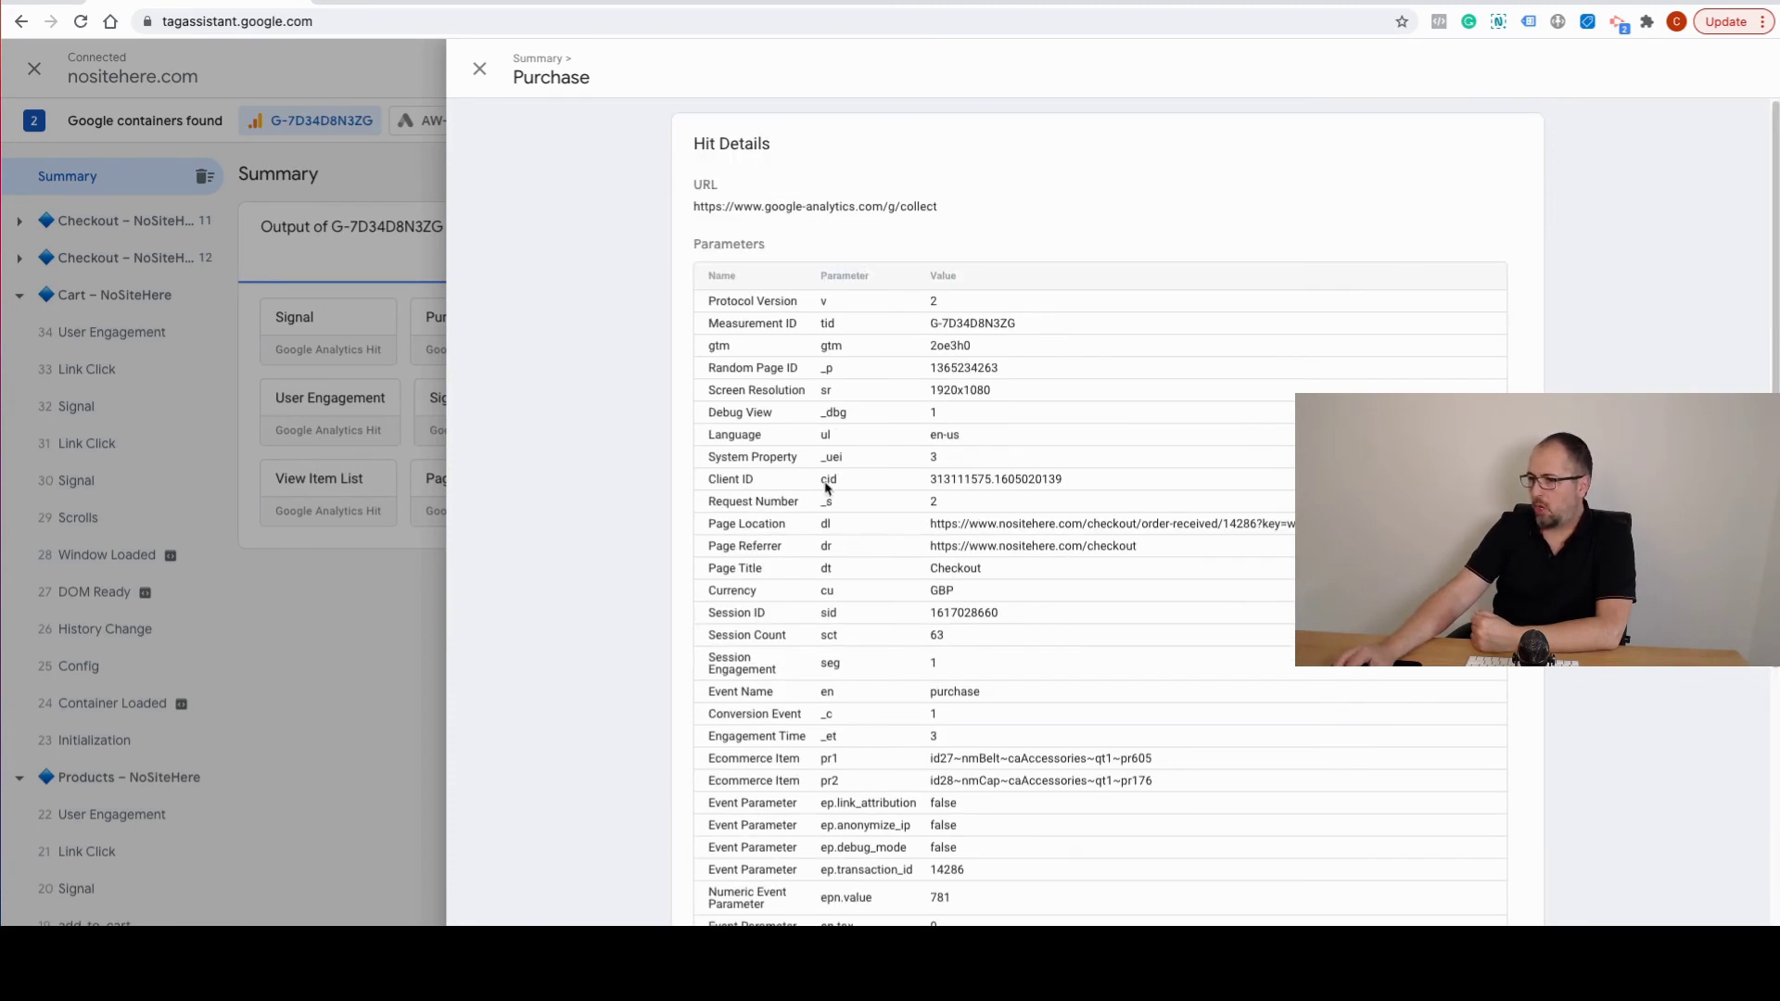
{"action": "scroll", "coordinate": [826, 491], "scroll_direction": "down", "scroll_amount": 4}
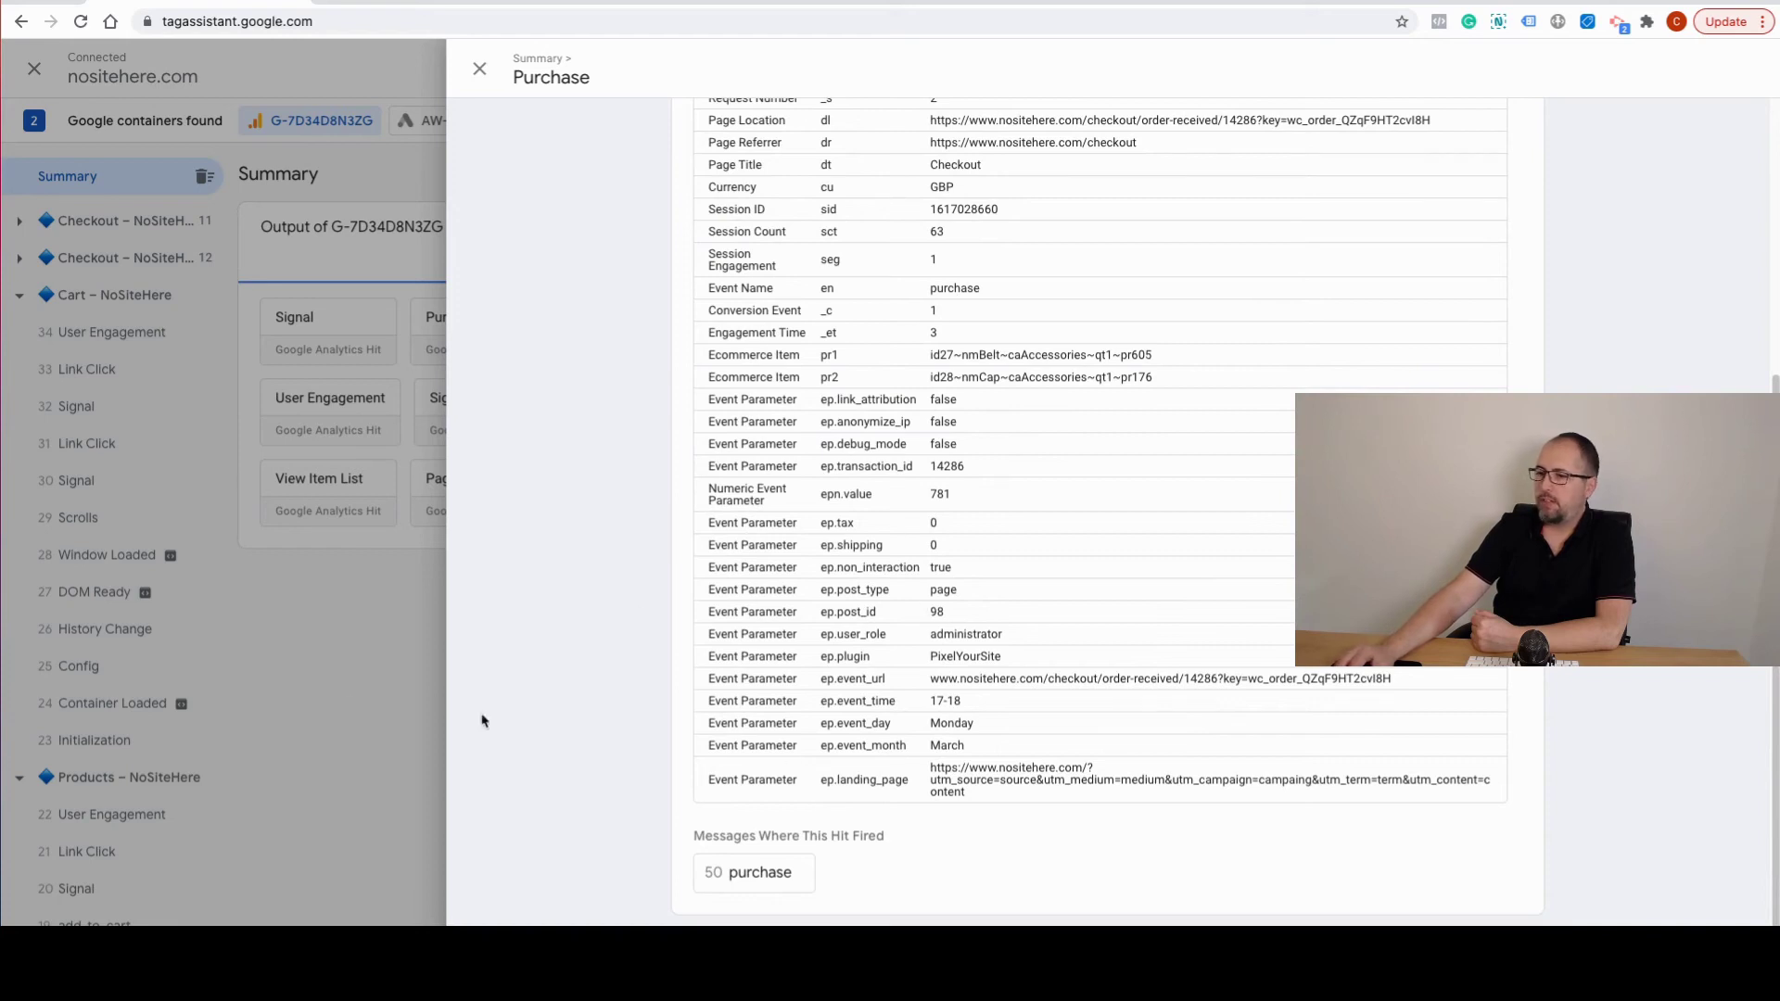
{"action": "left_click", "coordinate": [246, 677]}
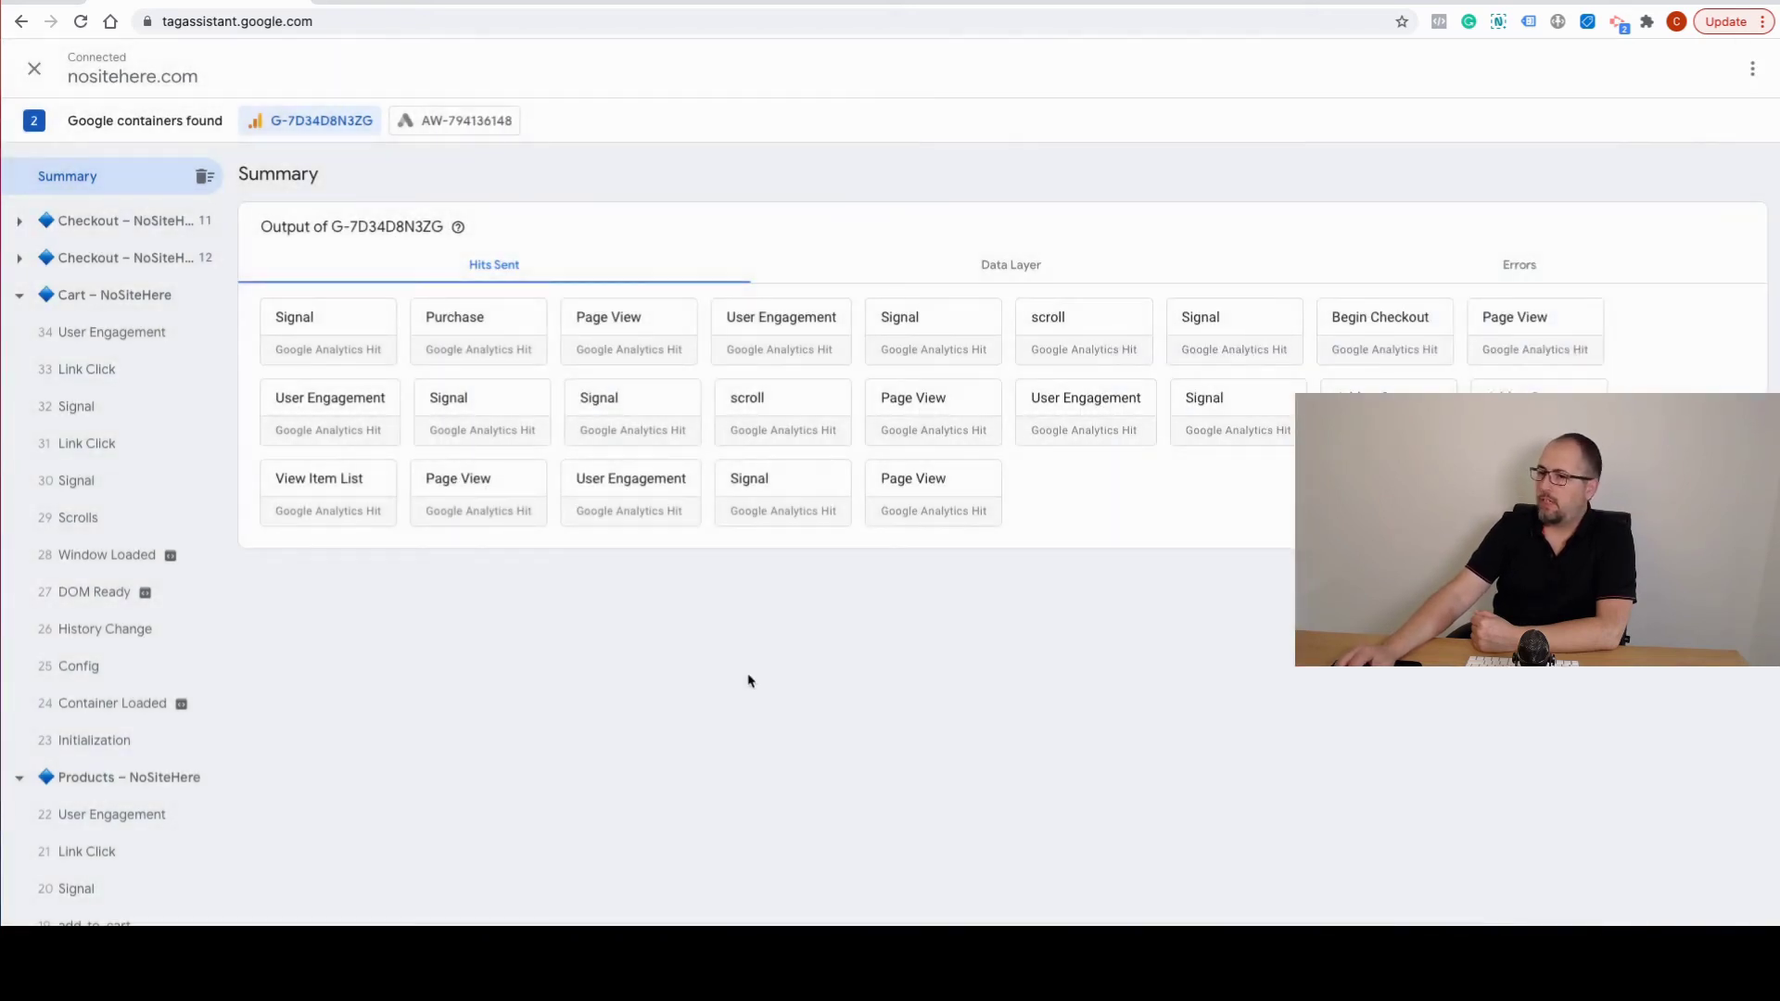
Step: Open the most recent Google Analytics Signal hit, check its event action and other event parameters, and close the details
{"action": "left_click", "coordinate": [320, 325]}
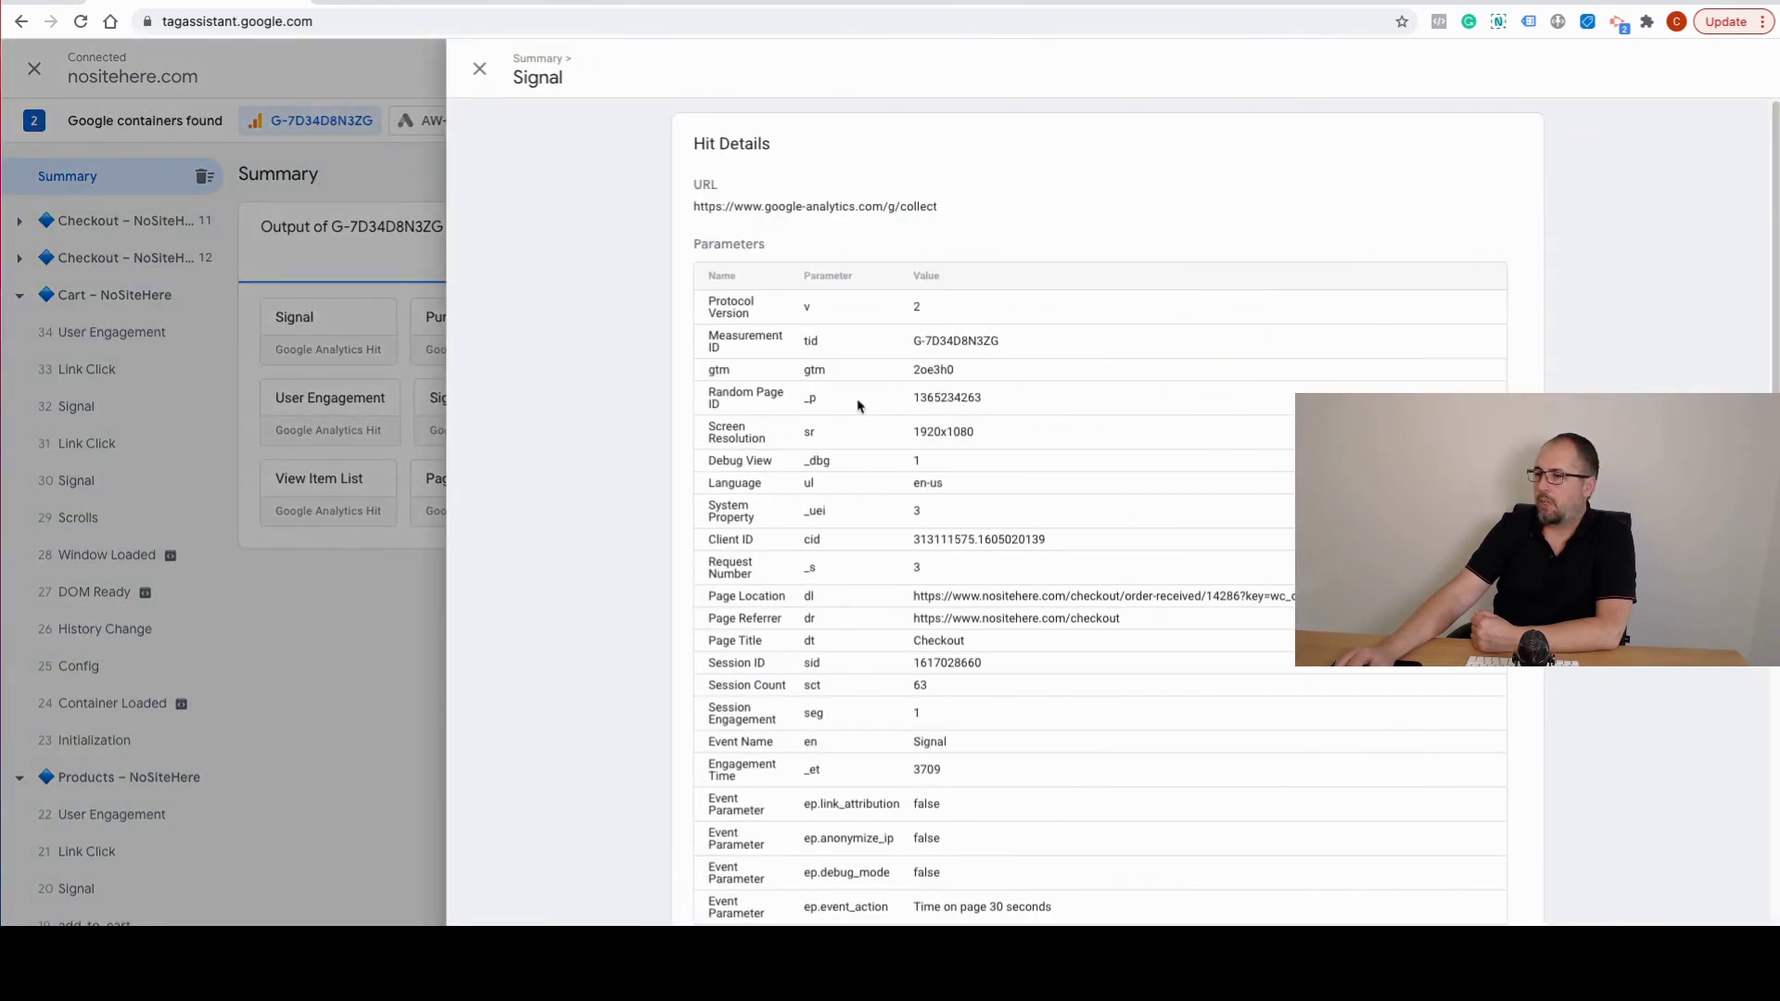
{"action": "scroll", "coordinate": [872, 426], "scroll_direction": "down", "scroll_amount": 2}
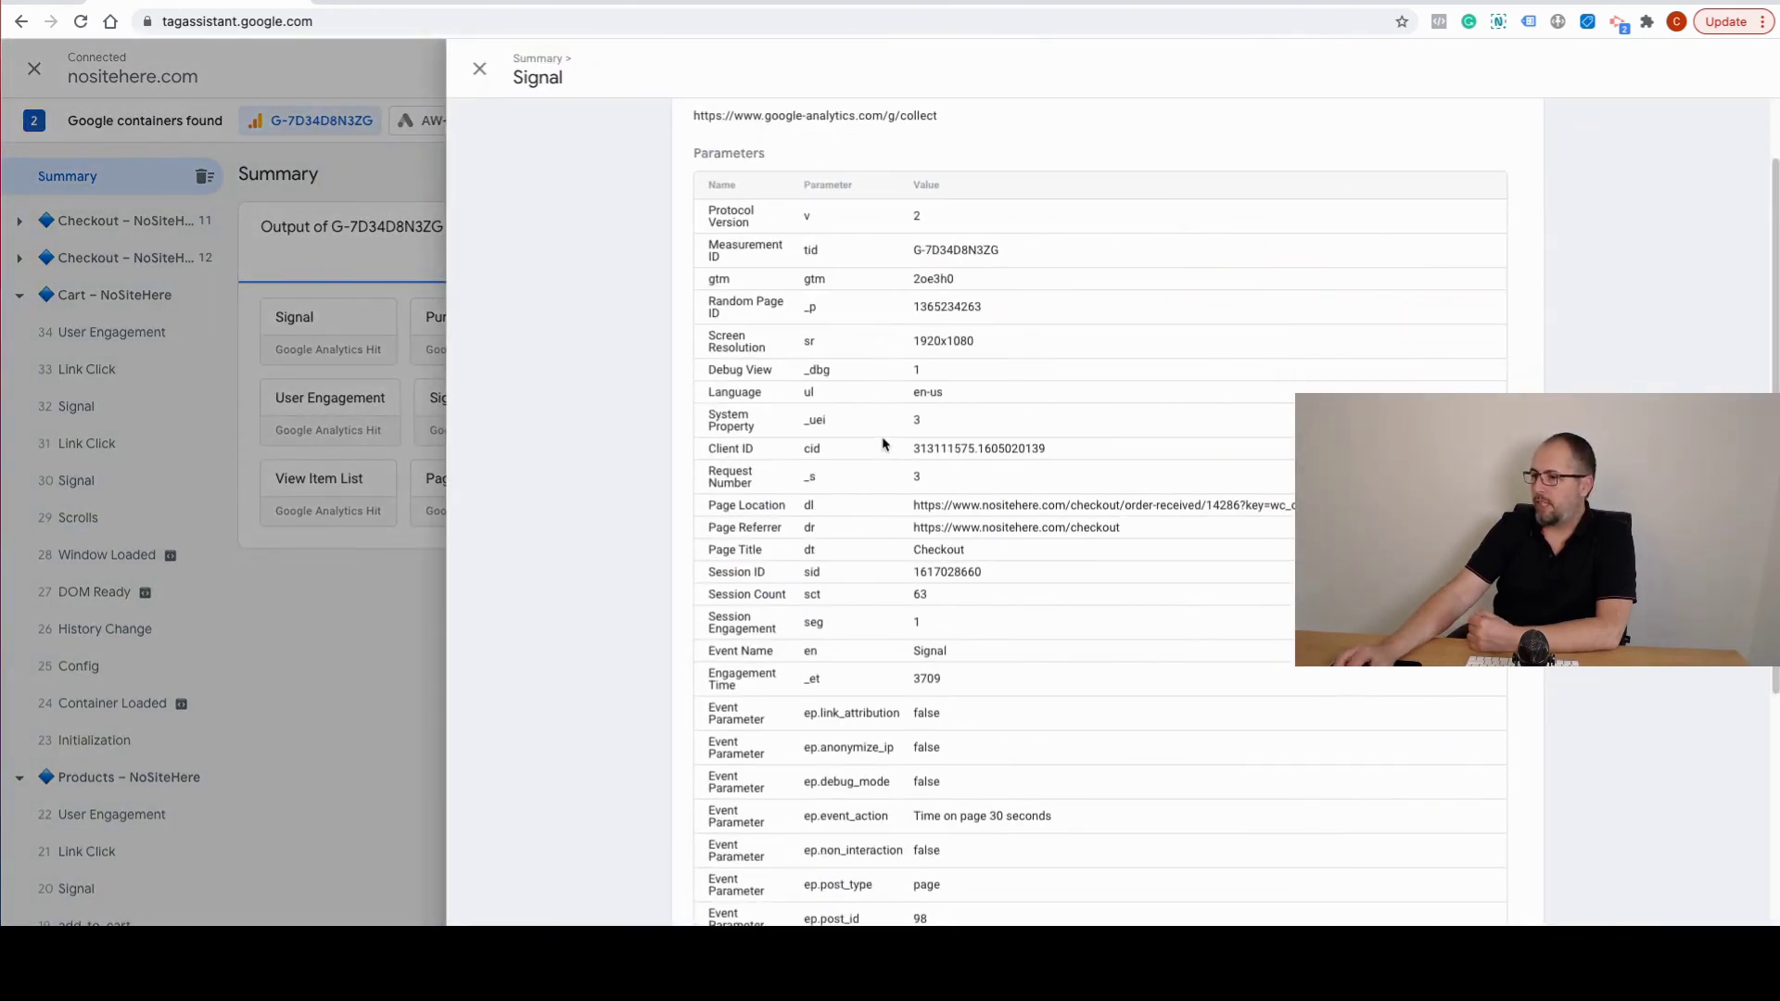
{"action": "scroll", "coordinate": [882, 444], "scroll_direction": "down", "scroll_amount": 5}
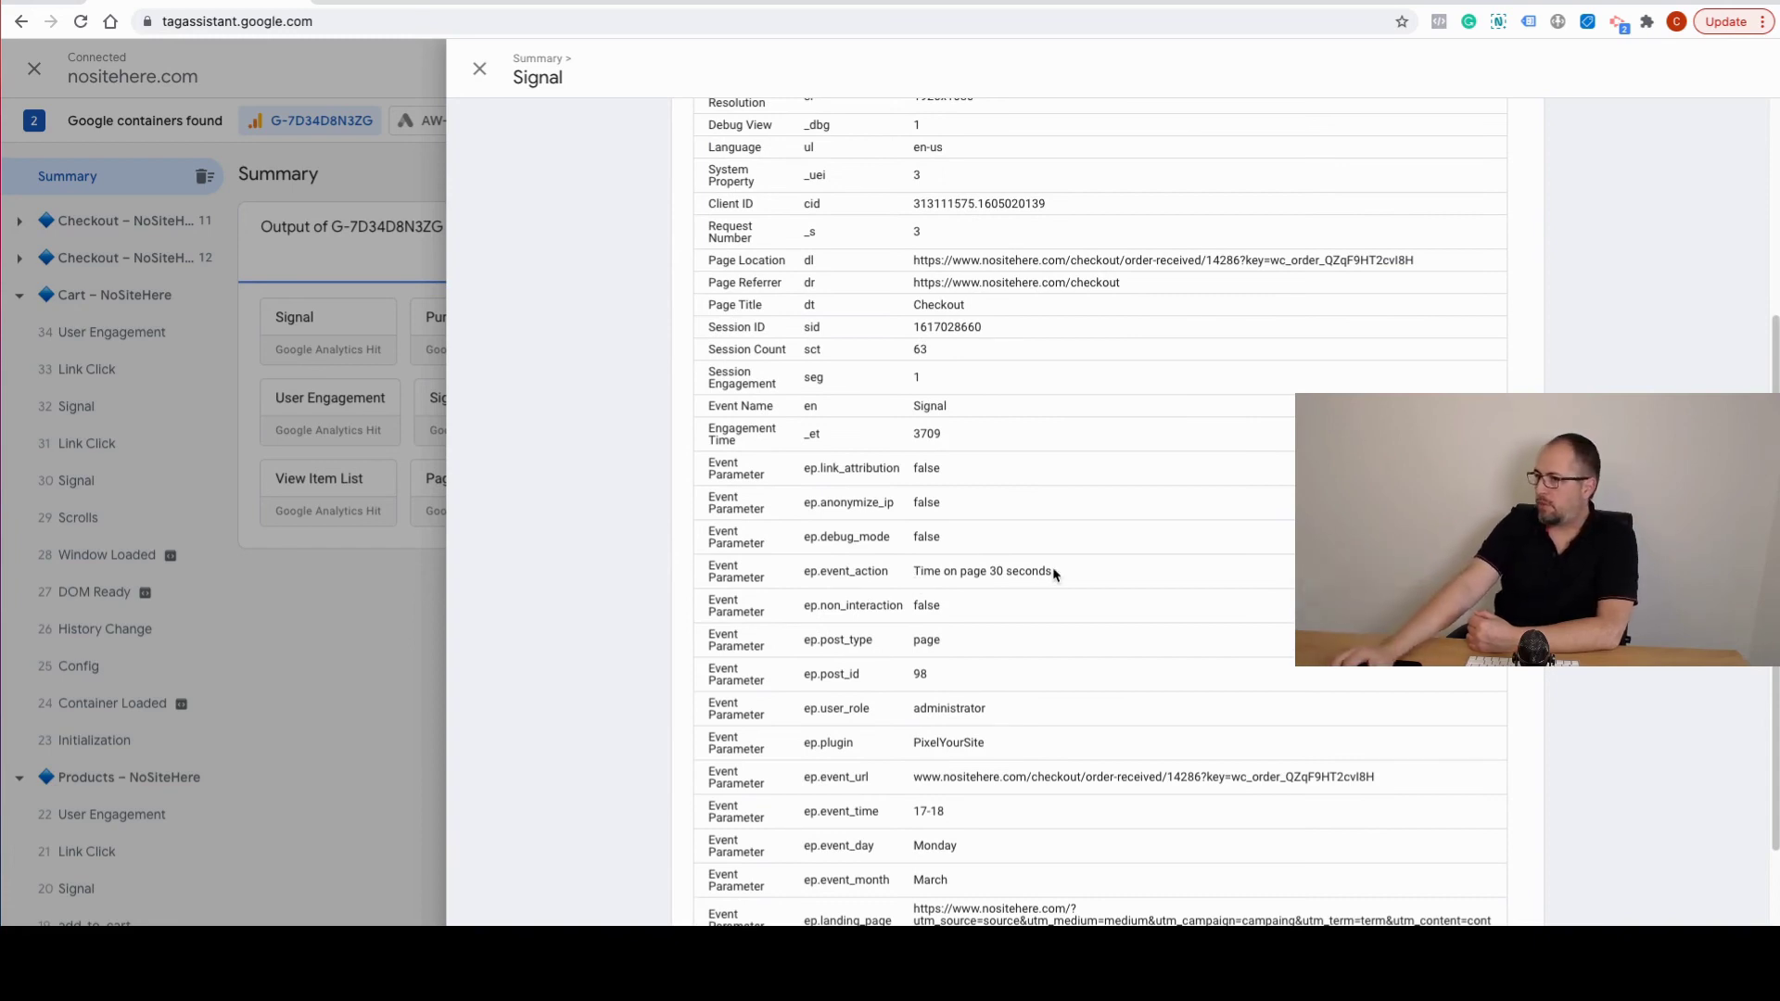
{"action": "left_click", "coordinate": [385, 666]}
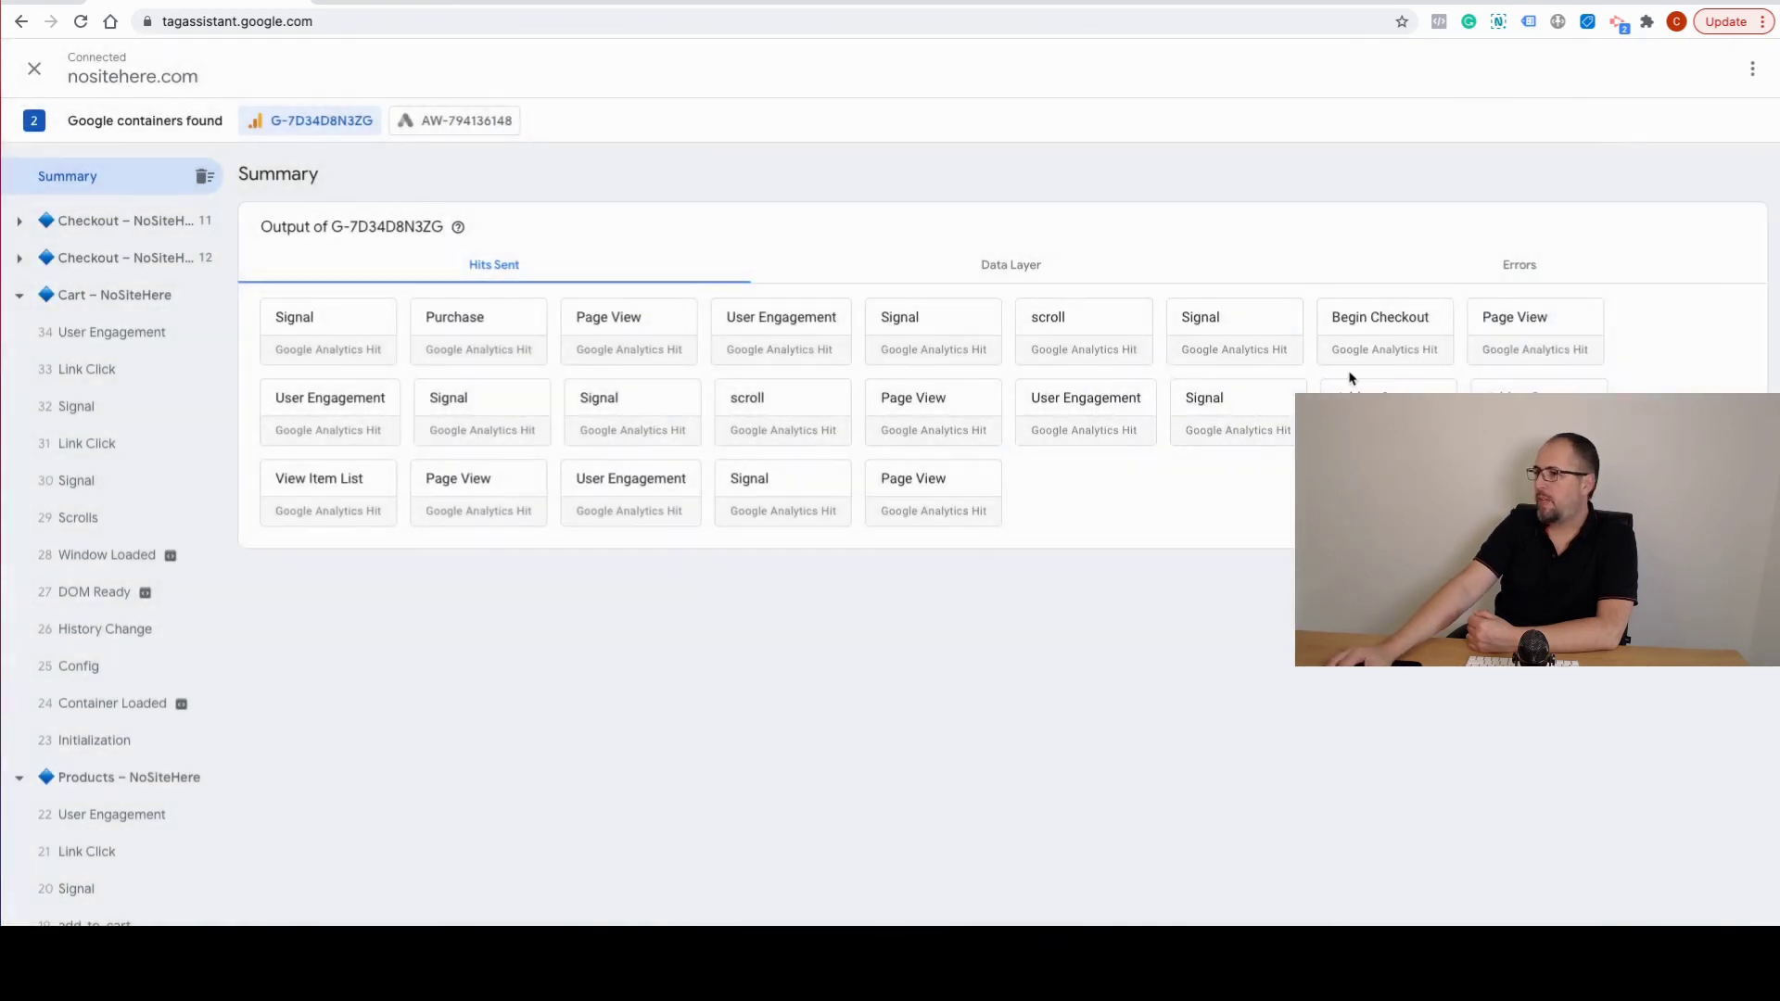
Step: Switch to the Google Ads container, inspect the data parameter of the first Remarketing hit, and close its details
{"action": "left_click", "coordinate": [435, 120]}
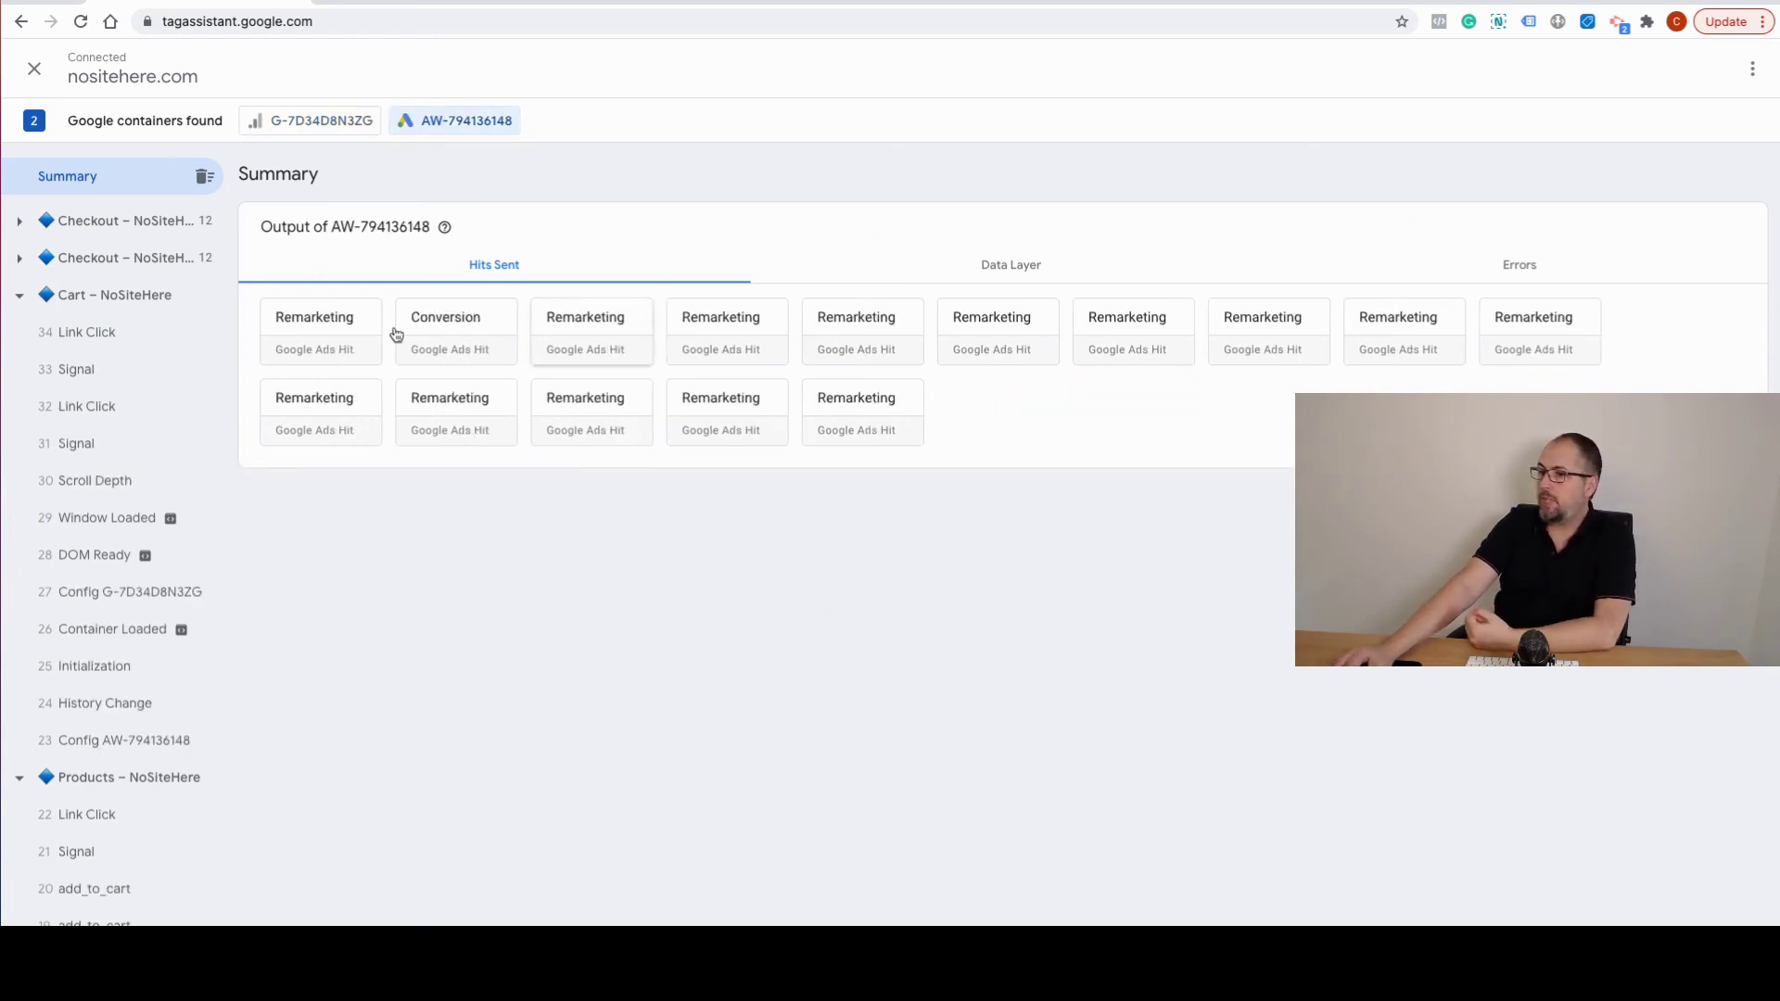
{"action": "left_click", "coordinate": [310, 322]}
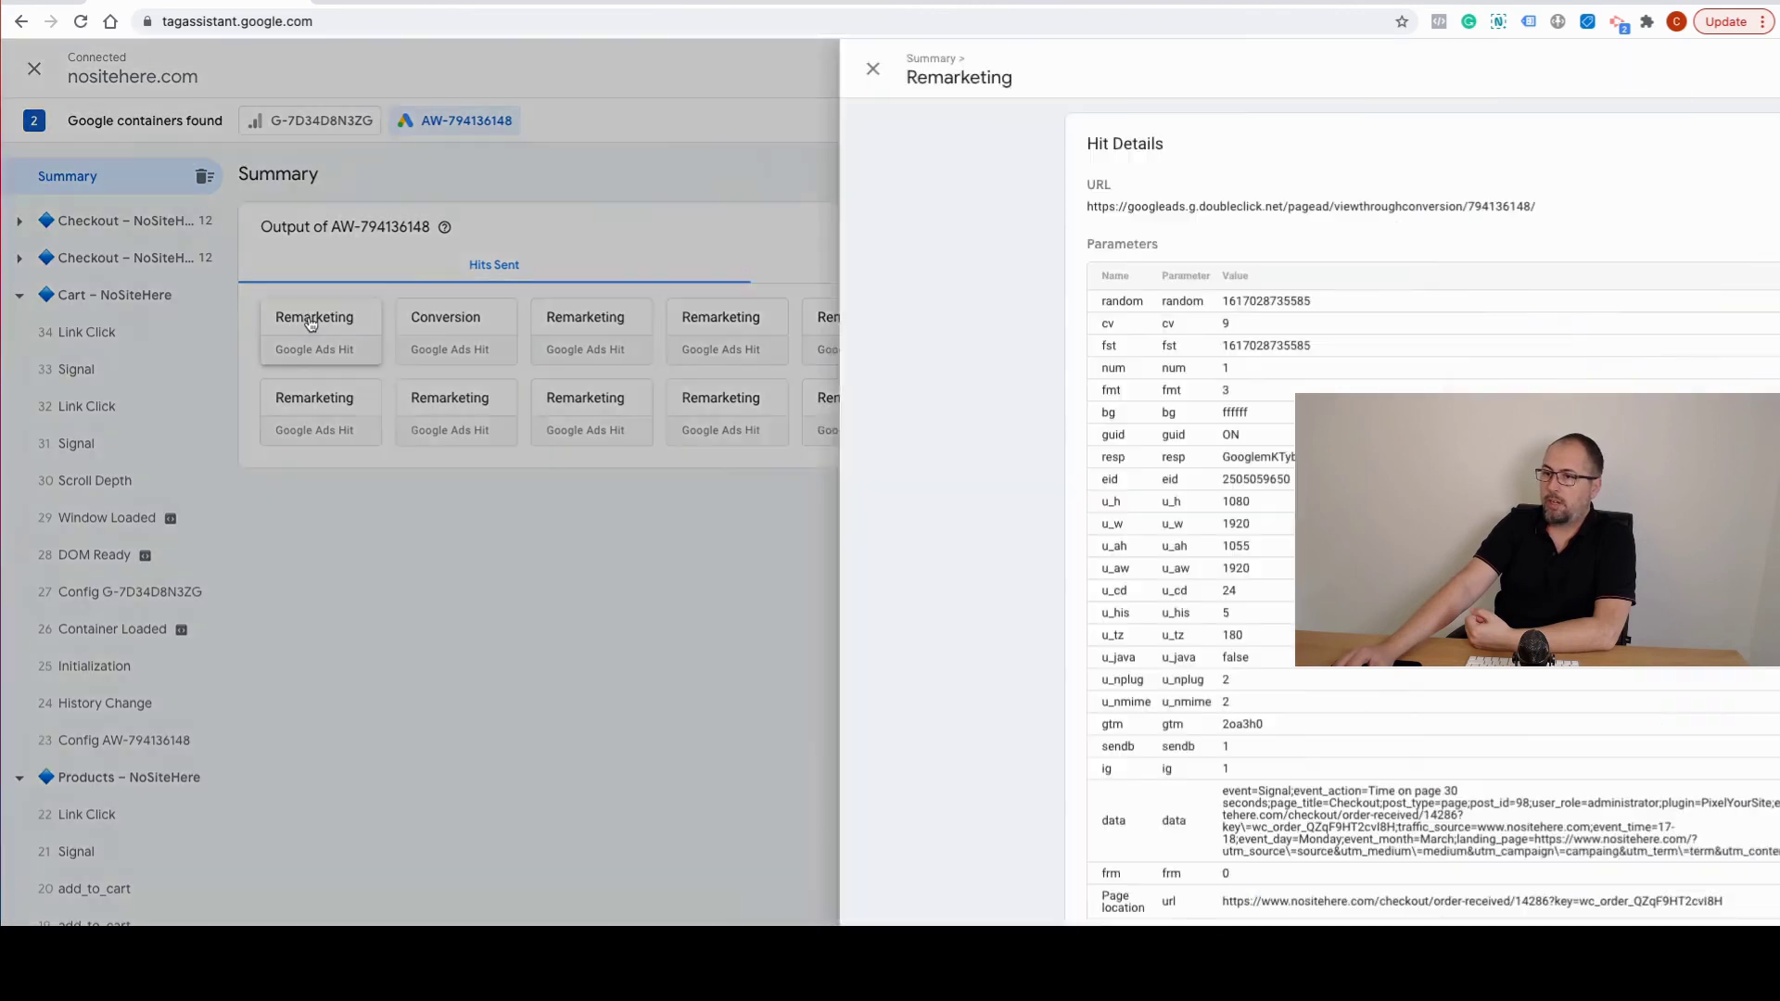
{"action": "scroll", "coordinate": [1001, 609], "scroll_direction": "down", "scroll_amount": 2}
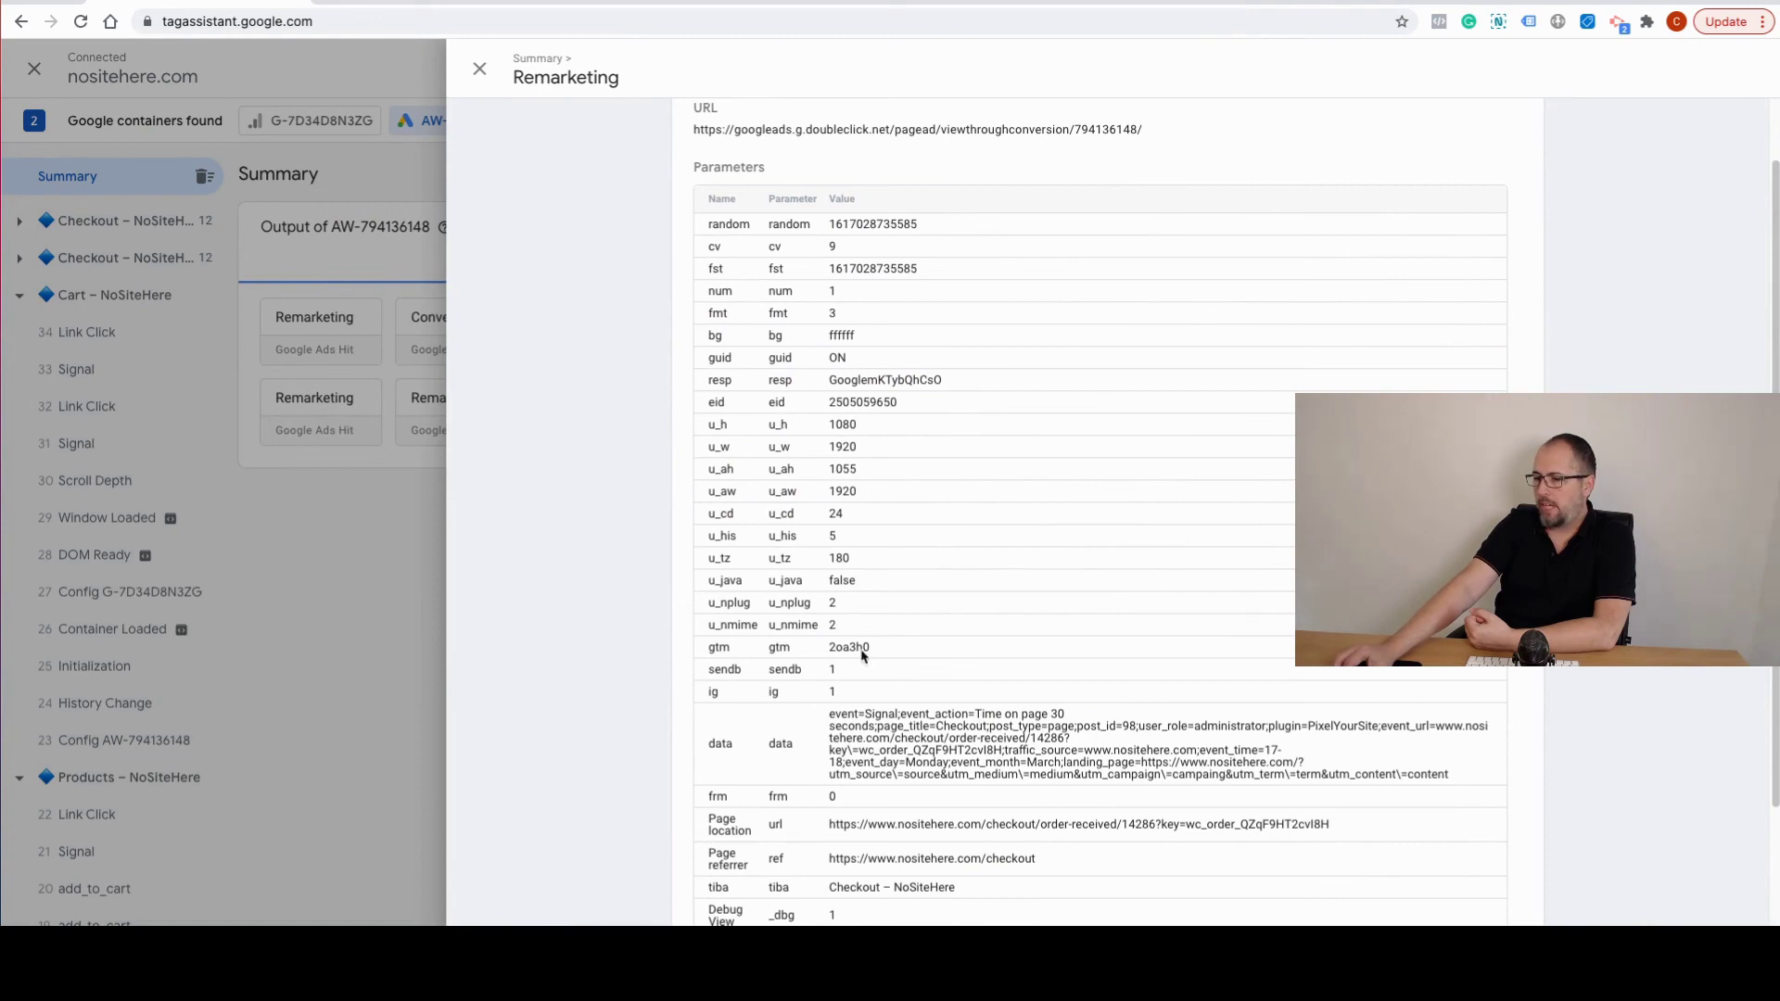
{"action": "left_click", "coordinate": [408, 394]}
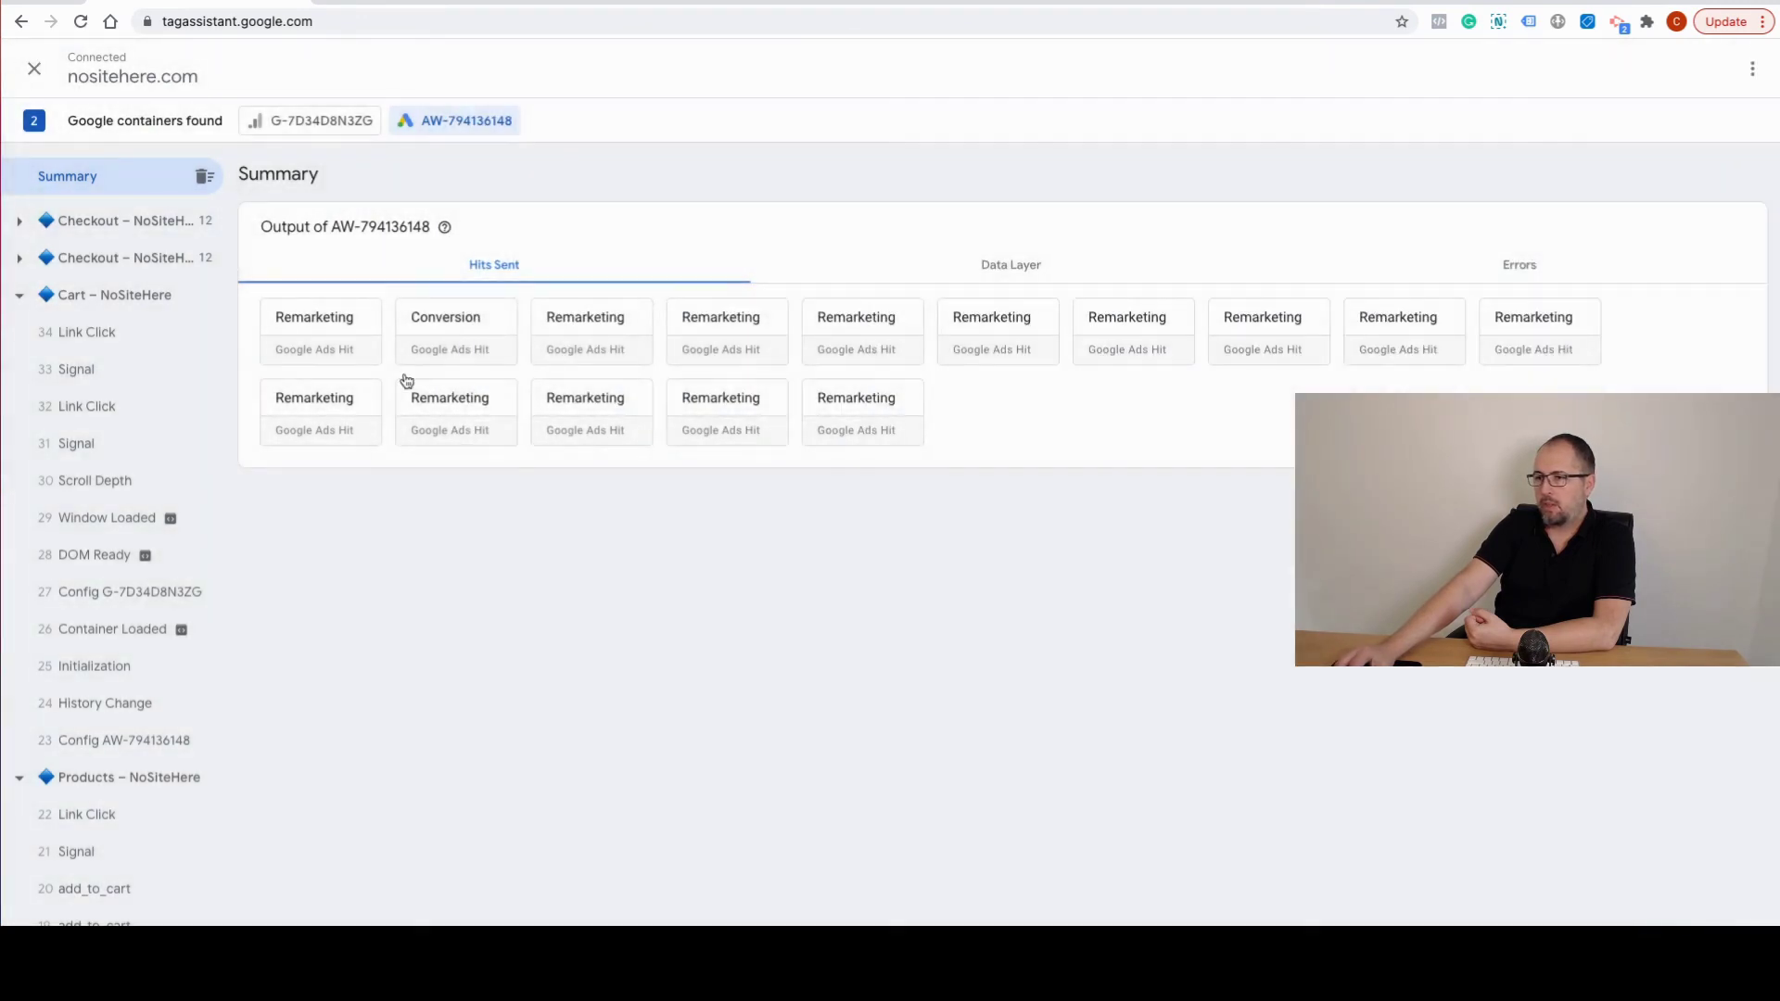
Step: Open the Google Ads Conversion hit, check its conversion value and conversion label, and close the details
{"action": "left_click", "coordinate": [457, 321]}
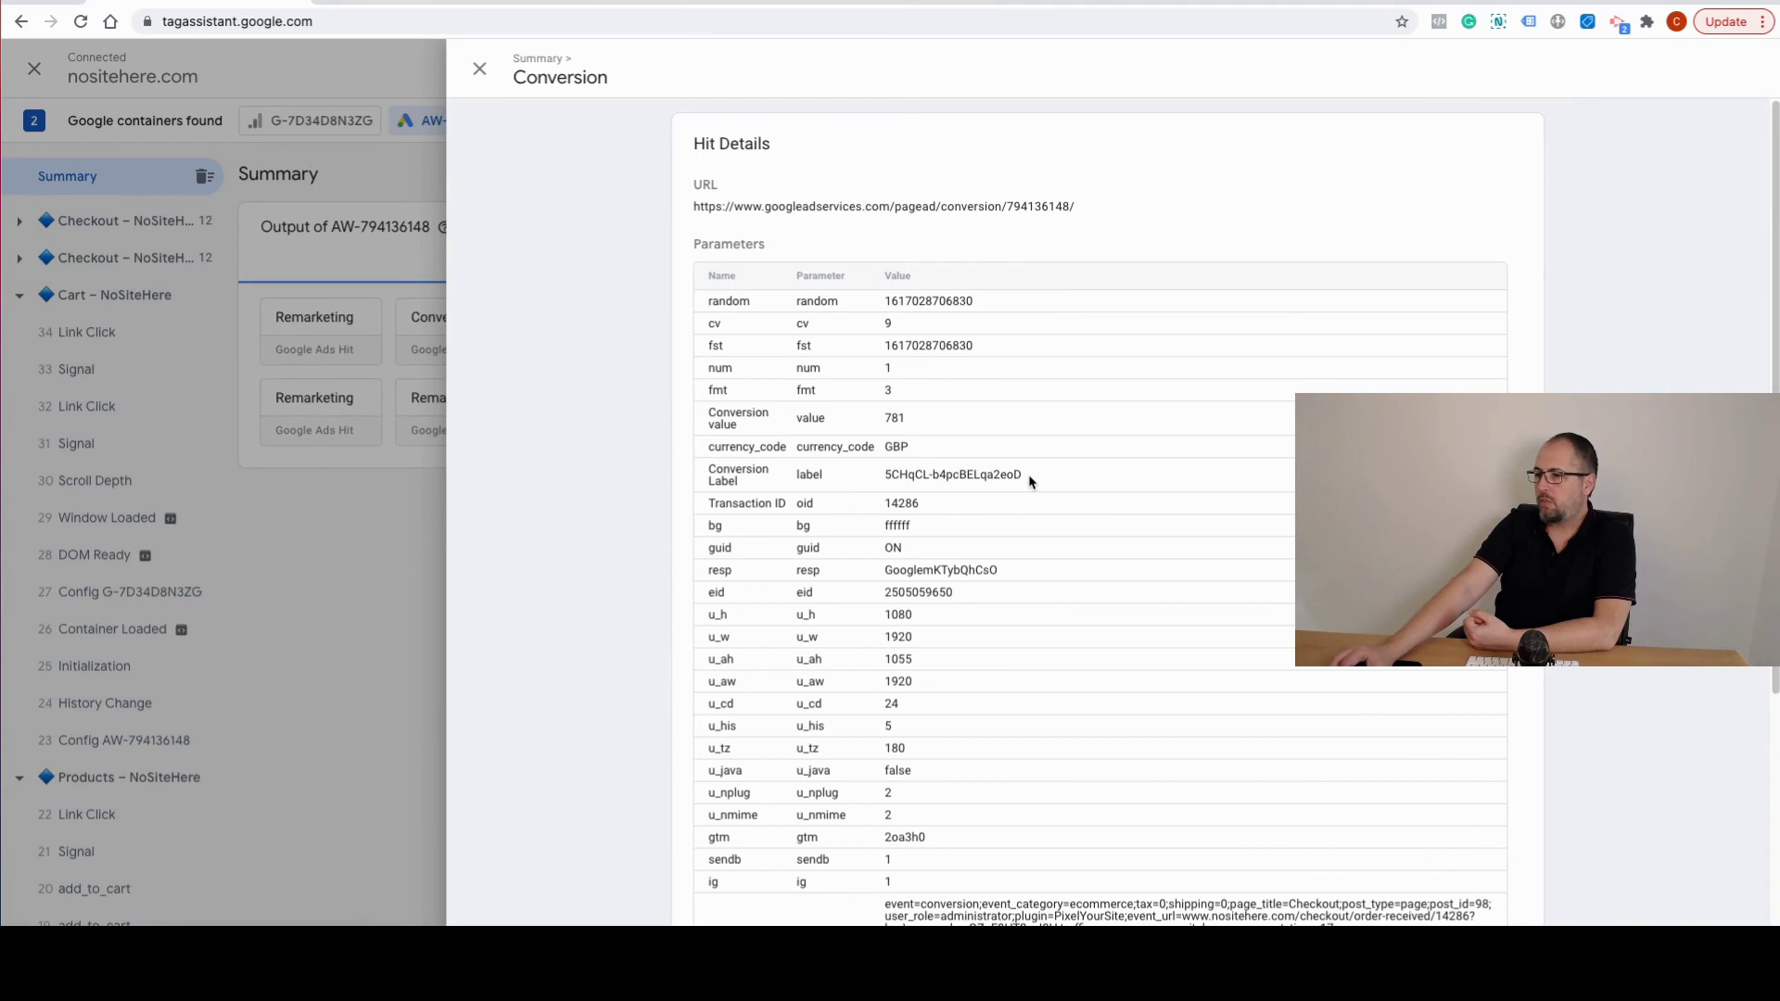
{"action": "left_click_drag", "start_coordinate": [1028, 481], "coordinate": [889, 485]}
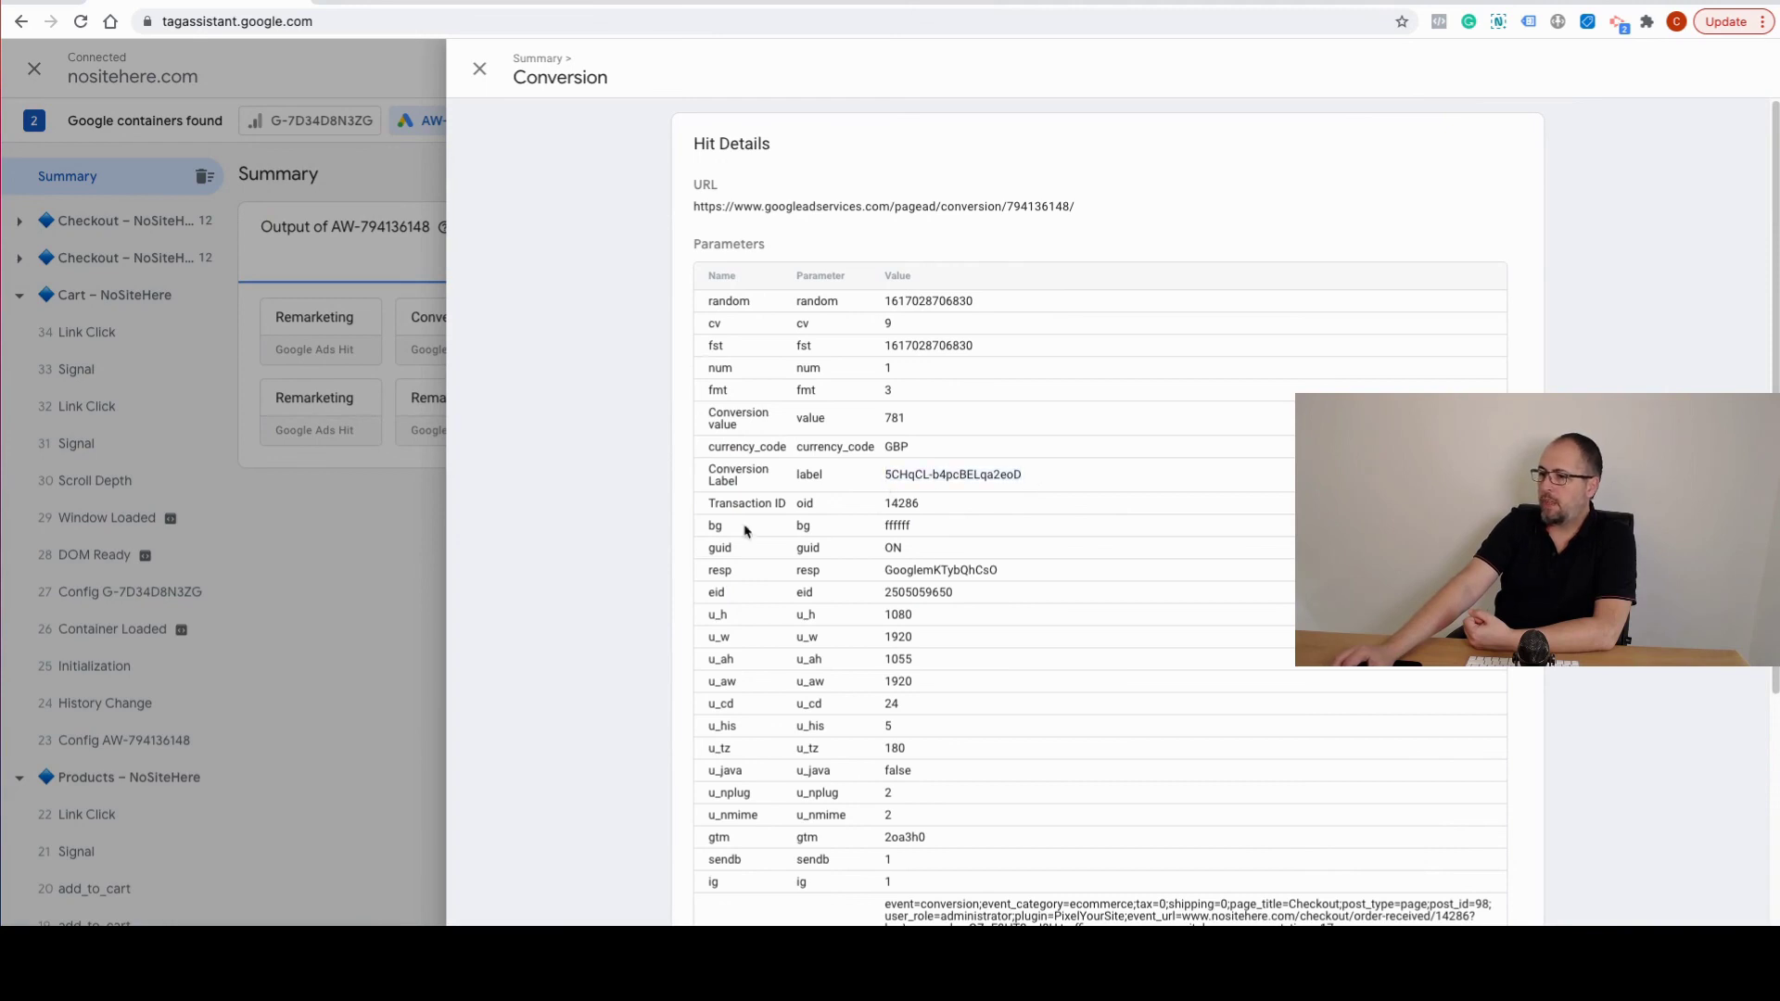
{"action": "left_click", "coordinate": [312, 591]}
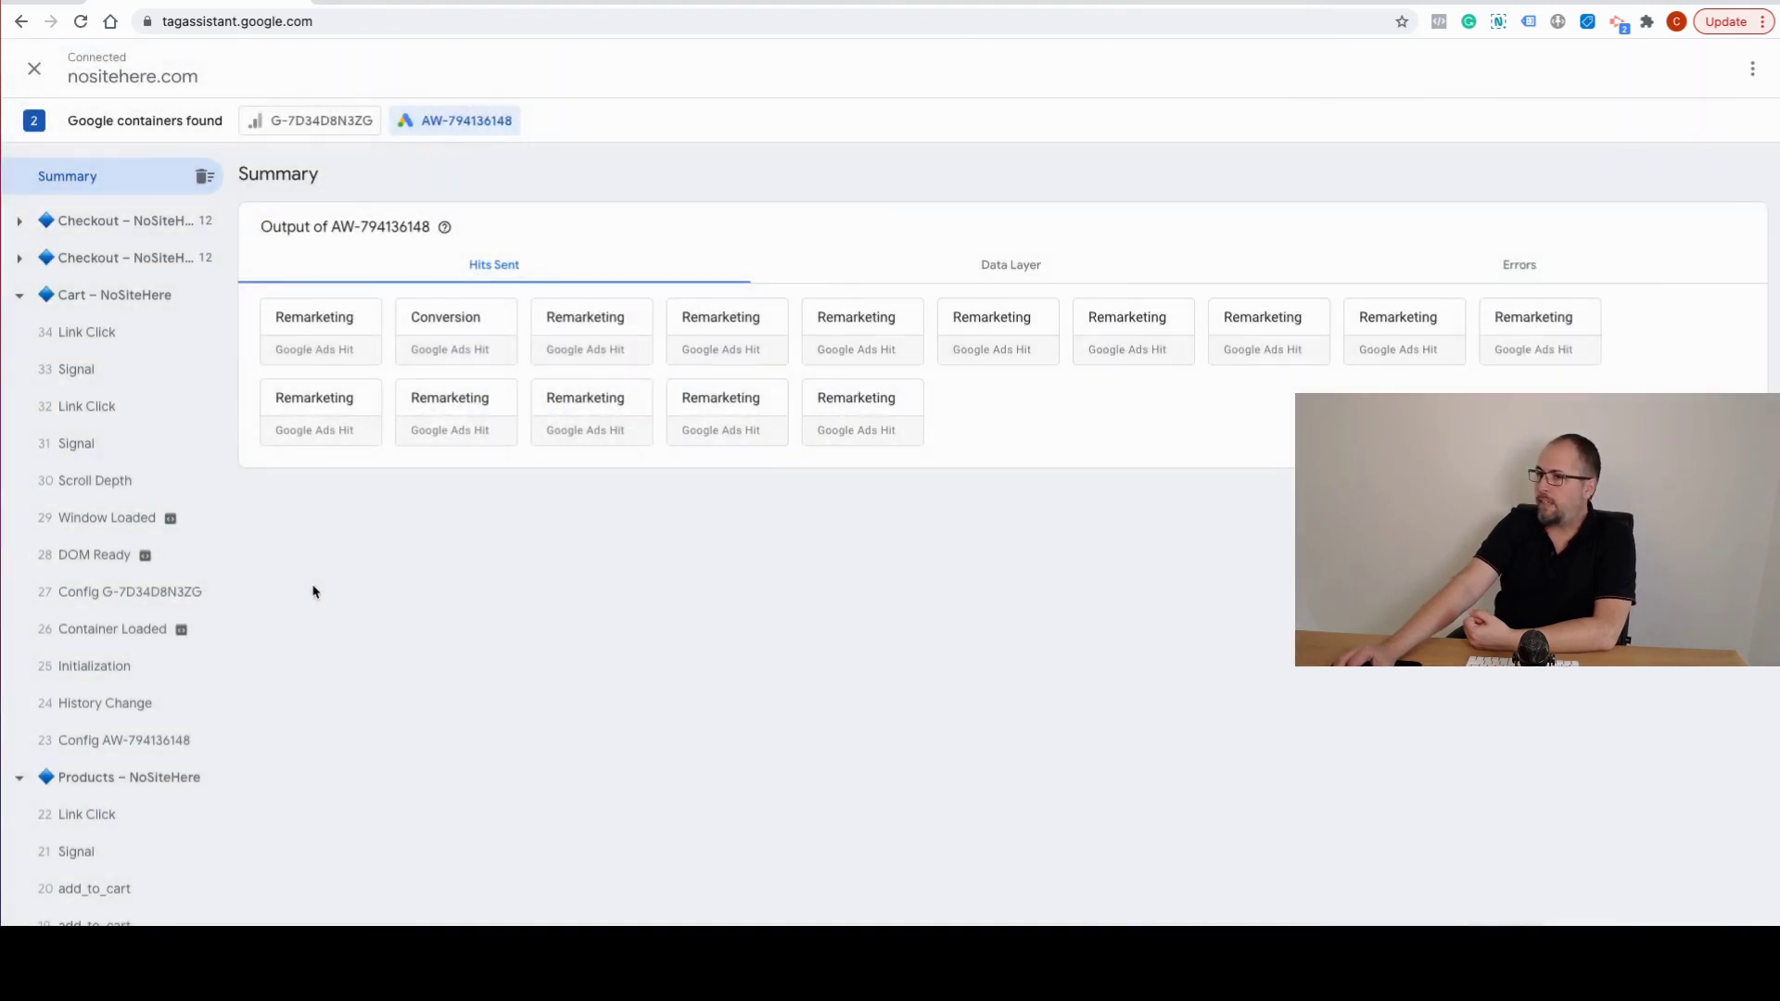